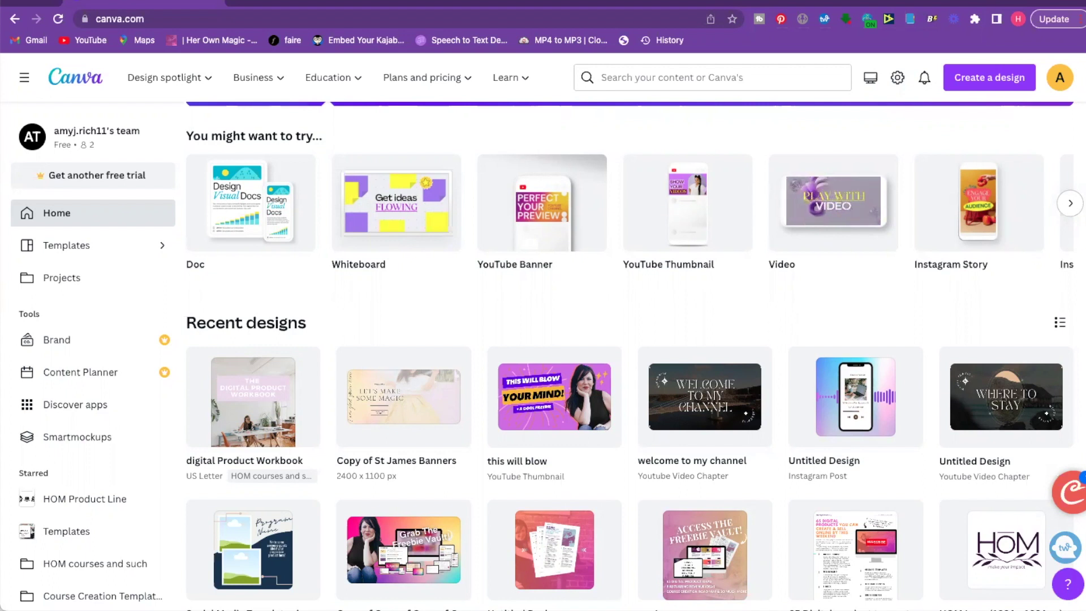
Open the app directory from the home page and show all available apps
scroll(806, 237, up, 3)
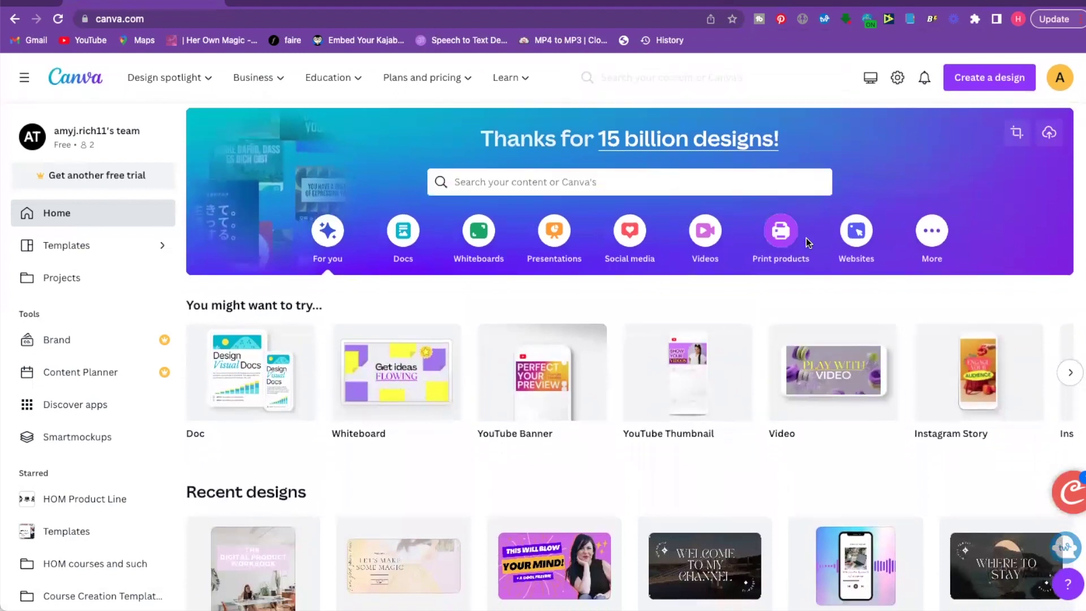
scroll(806, 238, down, 3)
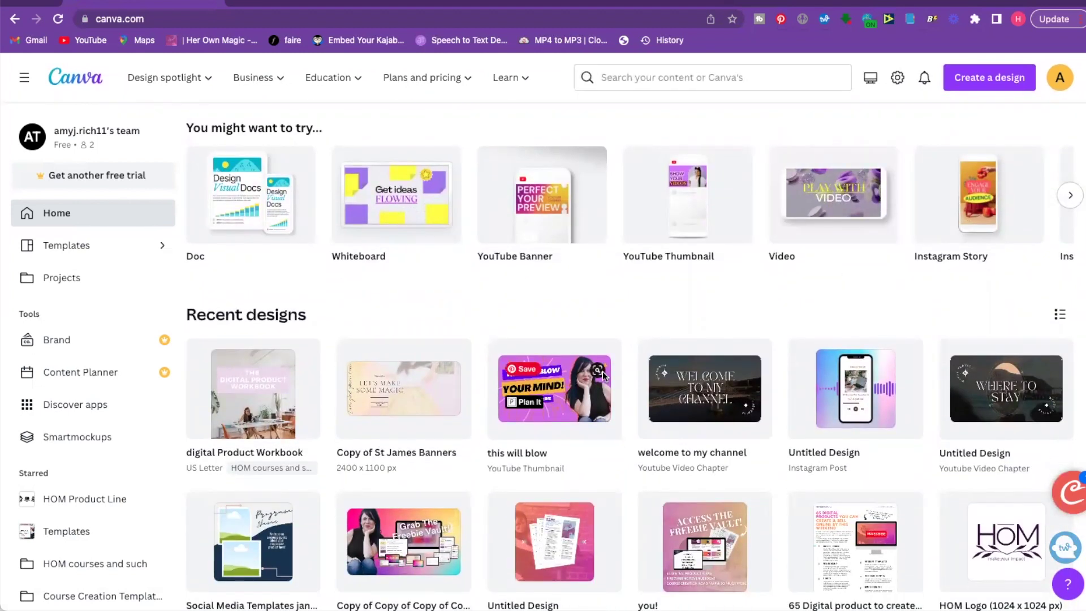
scroll(283, 351, up, 1)
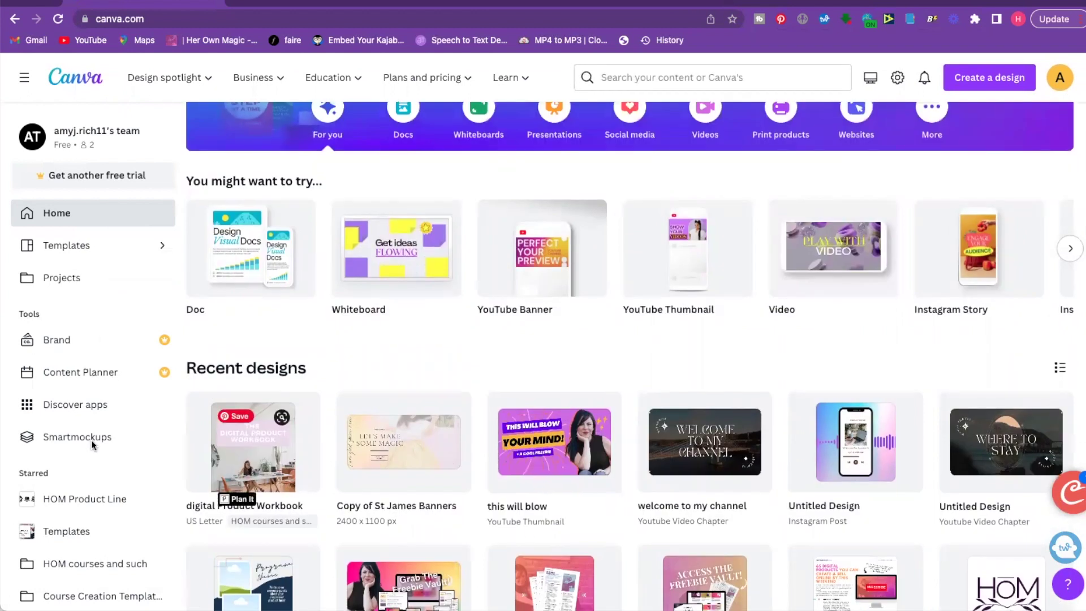
scroll(110, 413, down, 1)
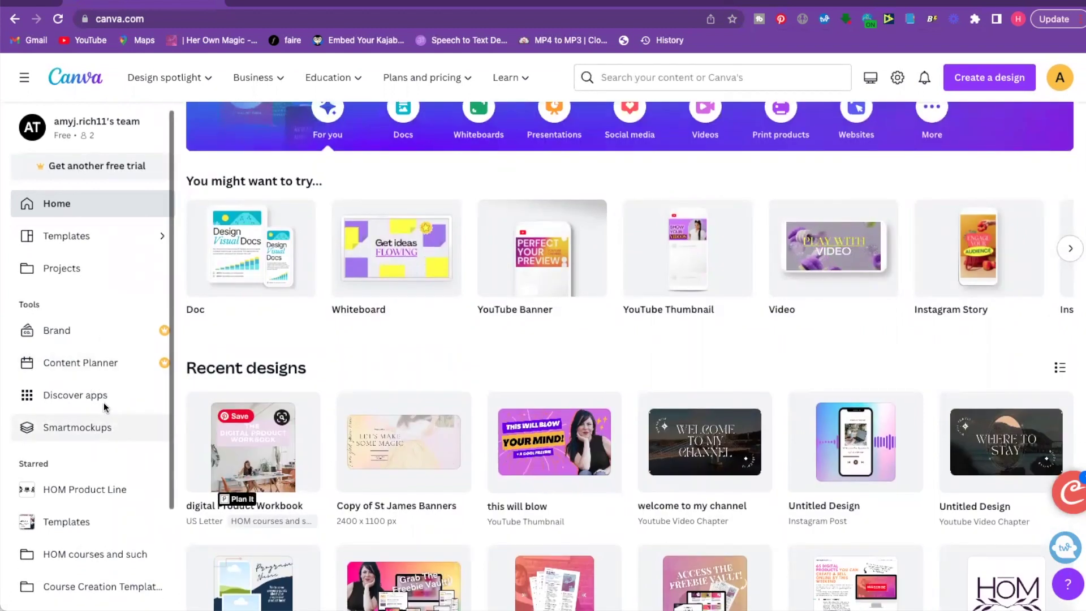
click(67, 396)
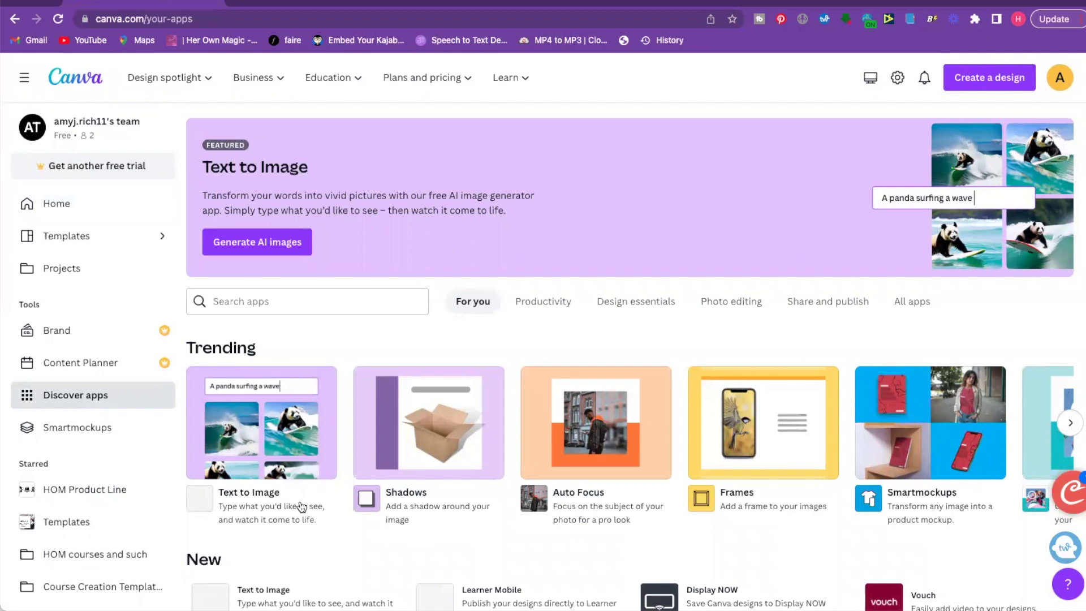
scroll(303, 504, down, 3)
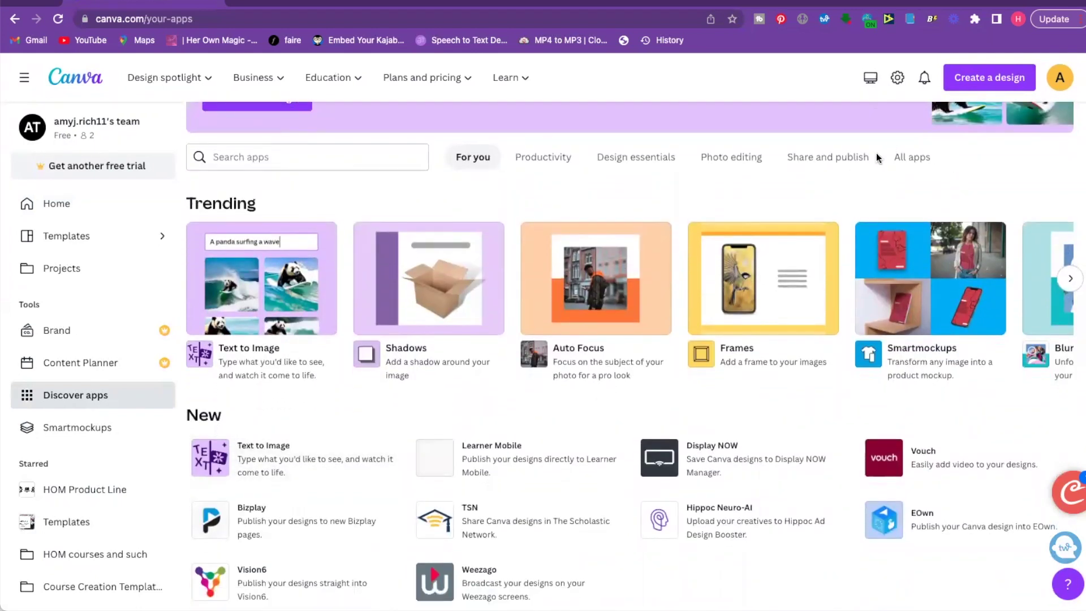
click(906, 159)
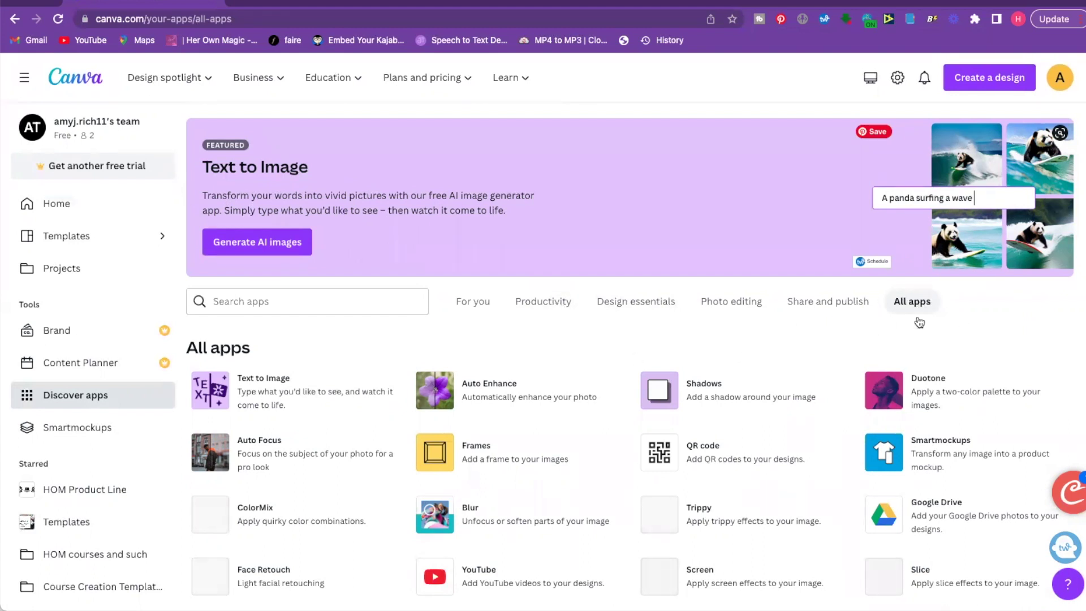
Find the Character Builder app in the list and use it in a new Instagram Post design
scroll(838, 362, down, 3)
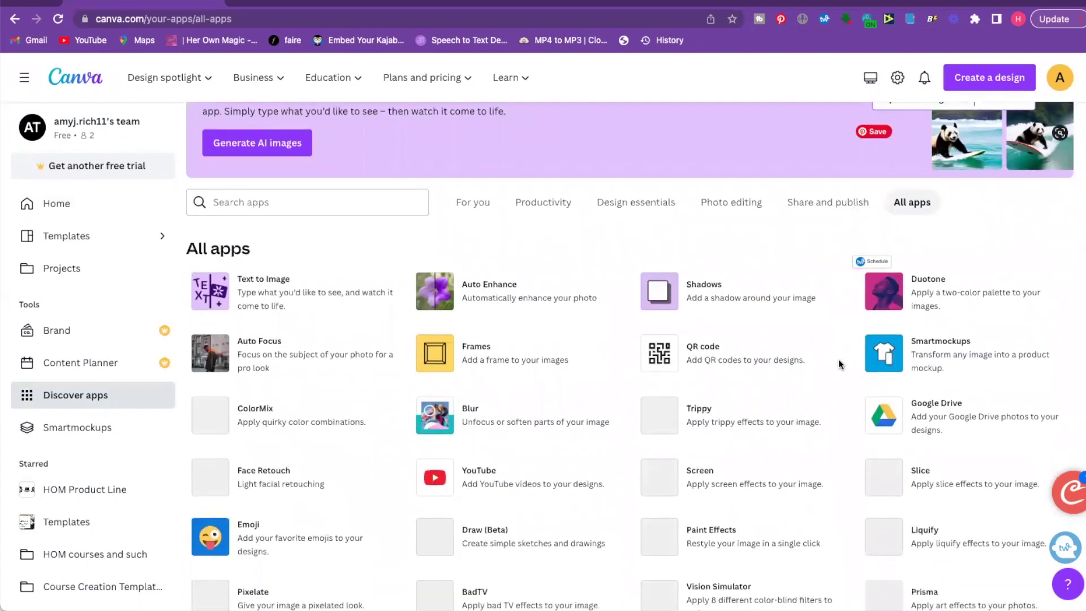
scroll(836, 368, down, 2)
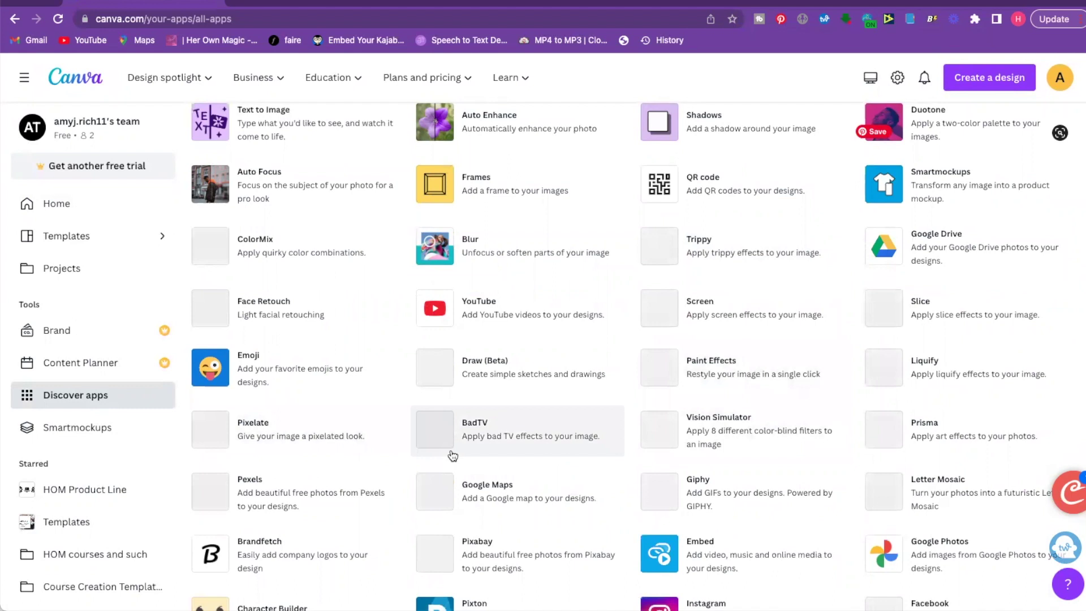
scroll(452, 456, down, 2)
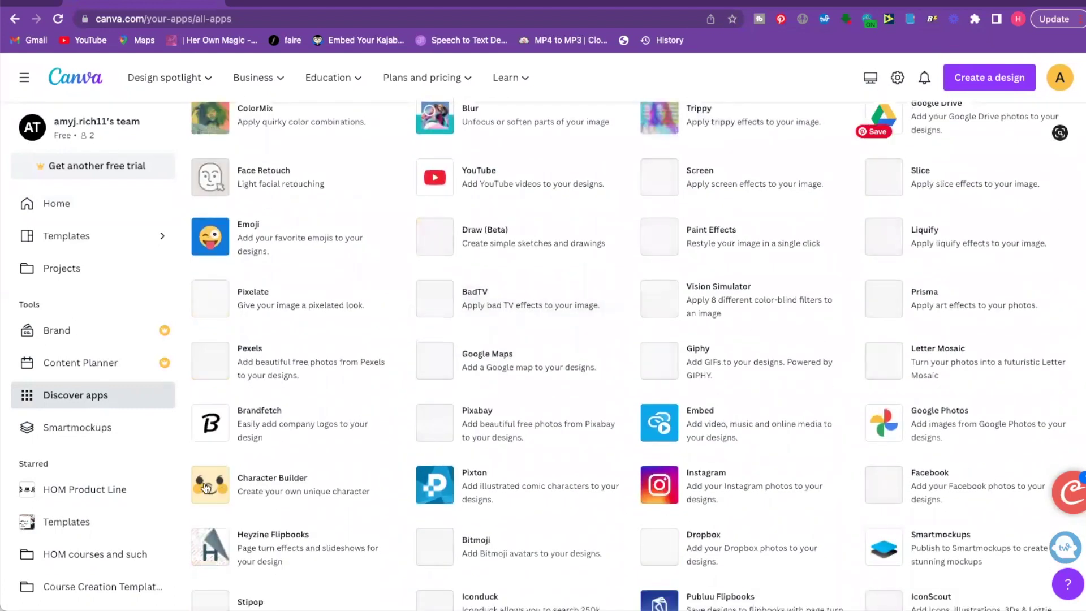
click(263, 478)
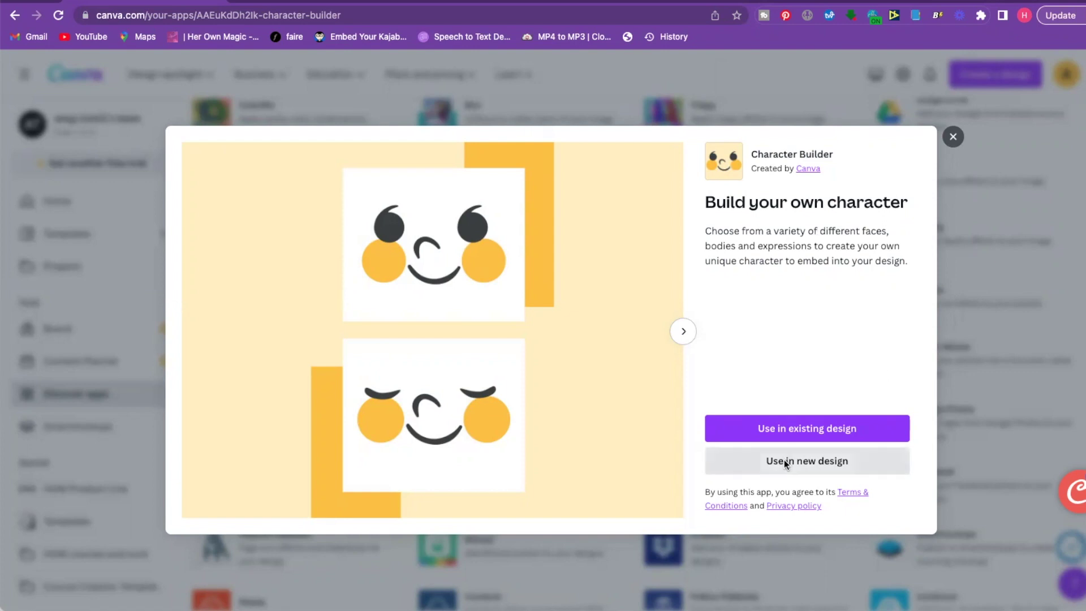
click(766, 469)
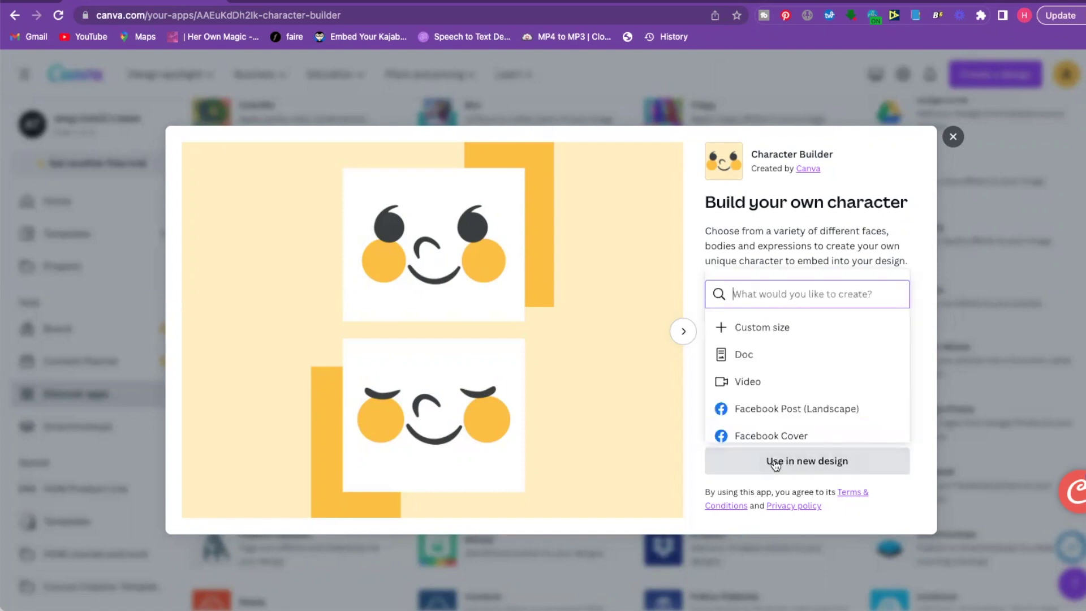
scroll(773, 384, down, 3)
click(770, 381)
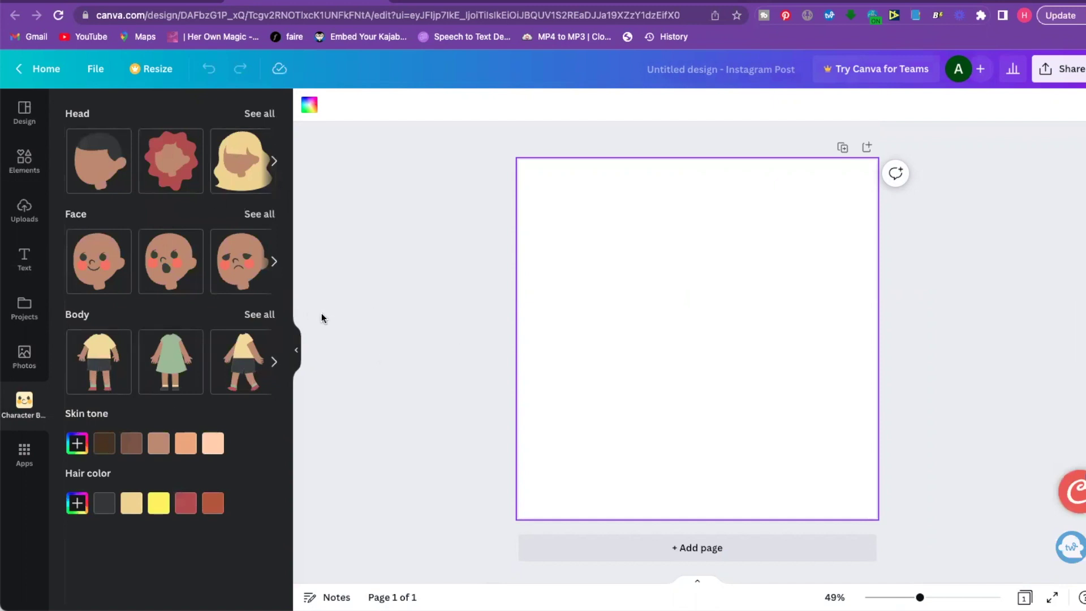
Start a character with the curly-haired head, dark red hair and the second-lightest skin tone
click(168, 165)
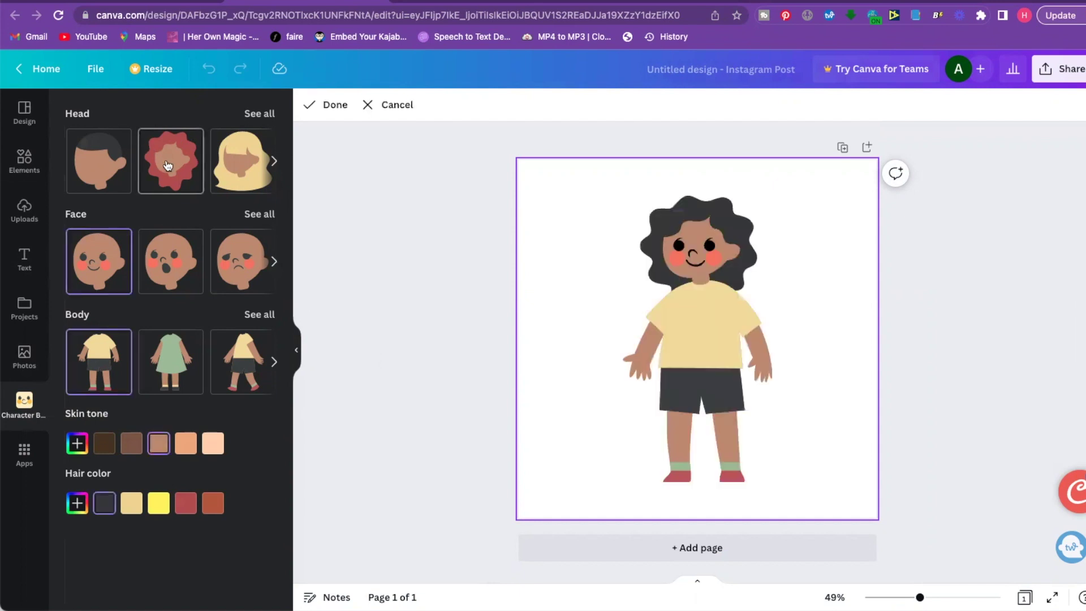
click(182, 504)
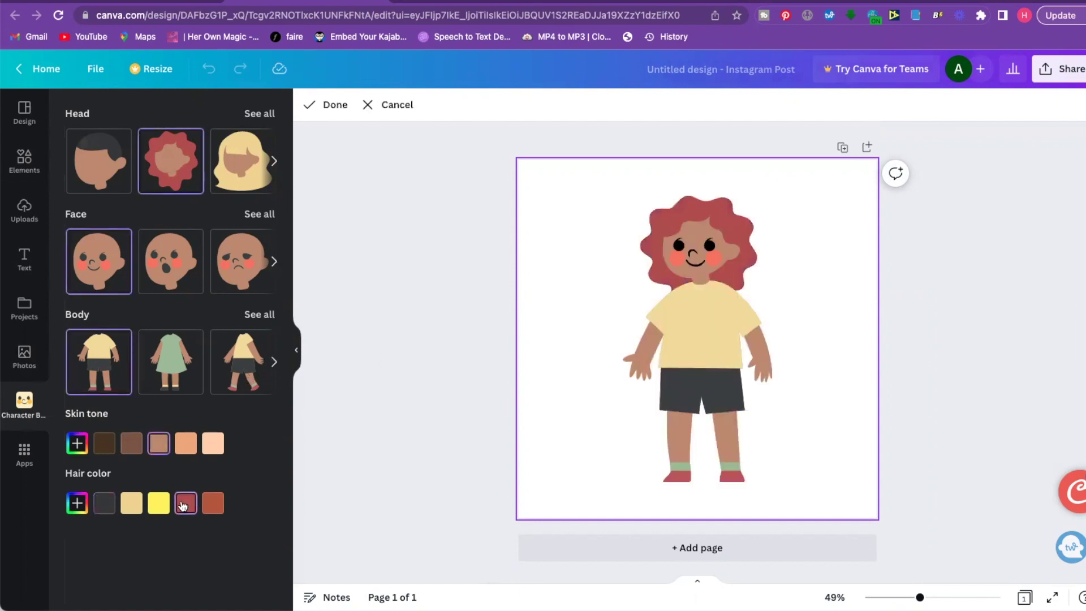
click(182, 448)
click(104, 444)
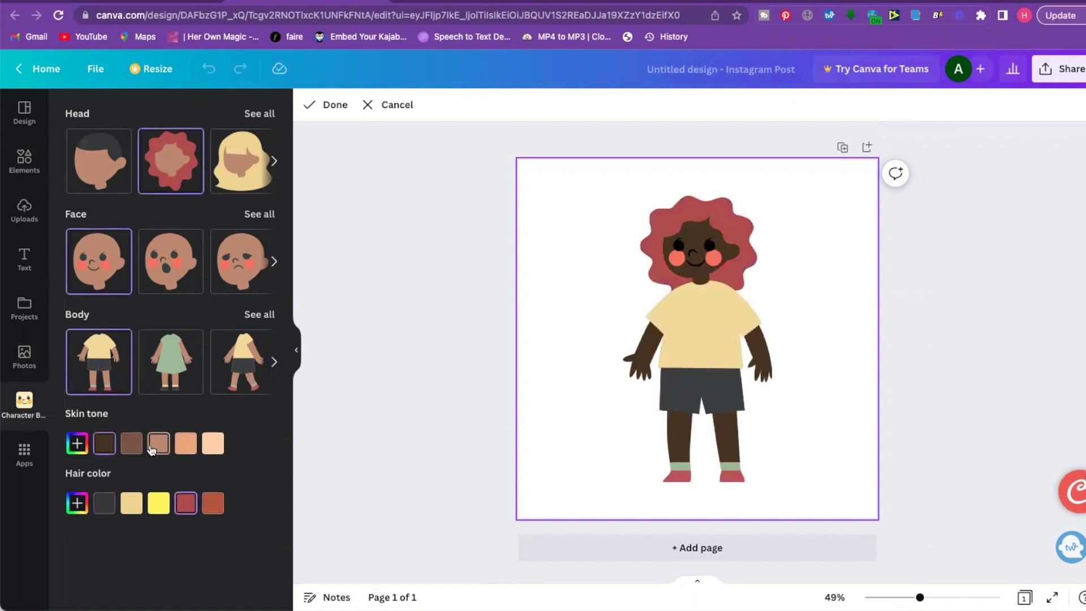
click(185, 443)
click(212, 443)
click(135, 445)
click(185, 443)
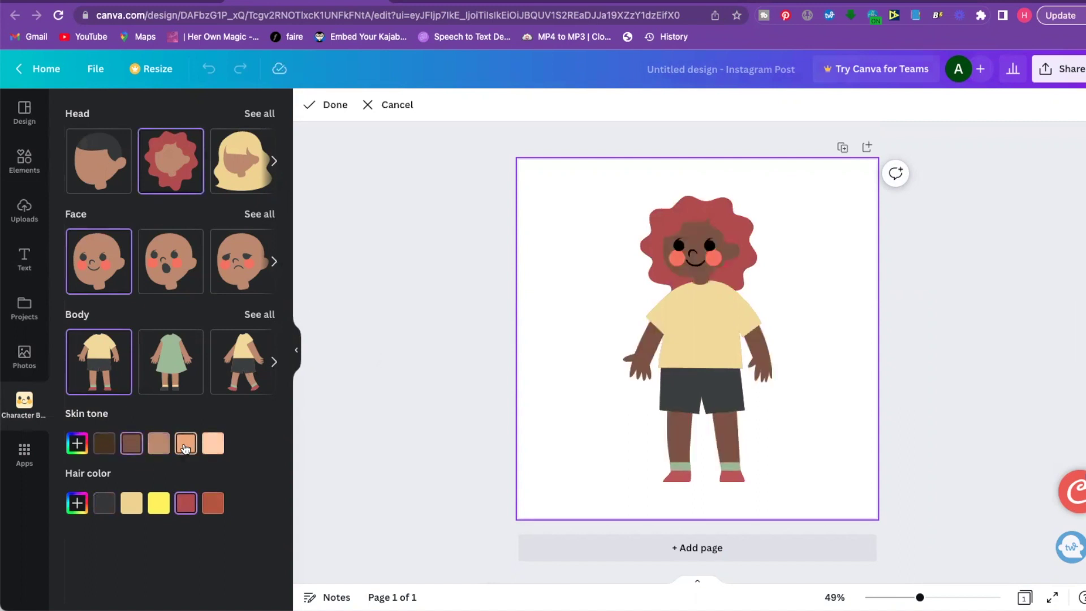
Try several expressions from the full face set and give the character the smiling face with closed eyes
click(249, 217)
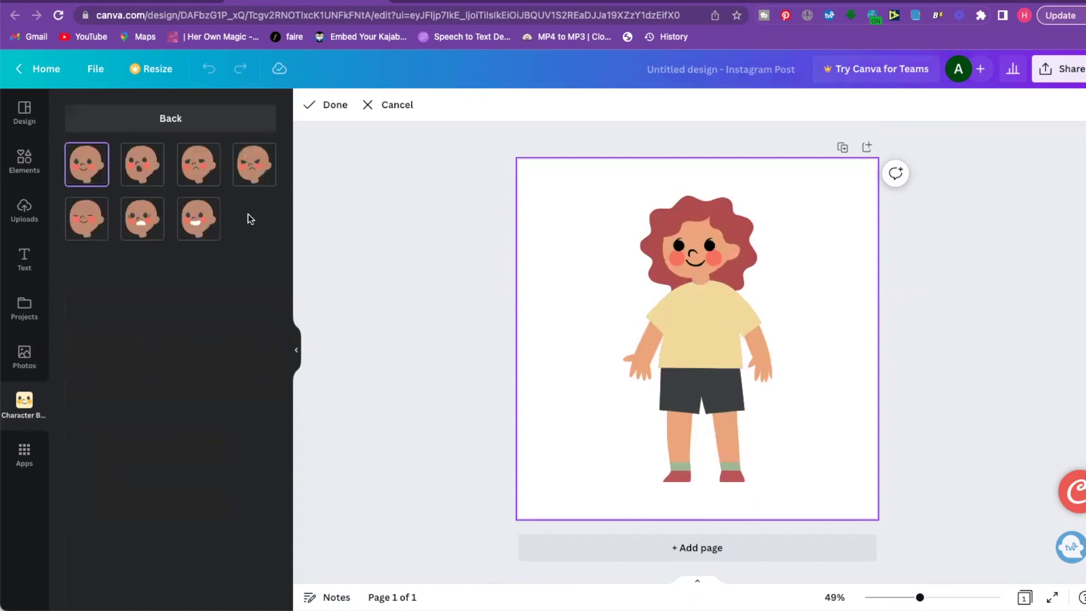
click(134, 221)
click(193, 240)
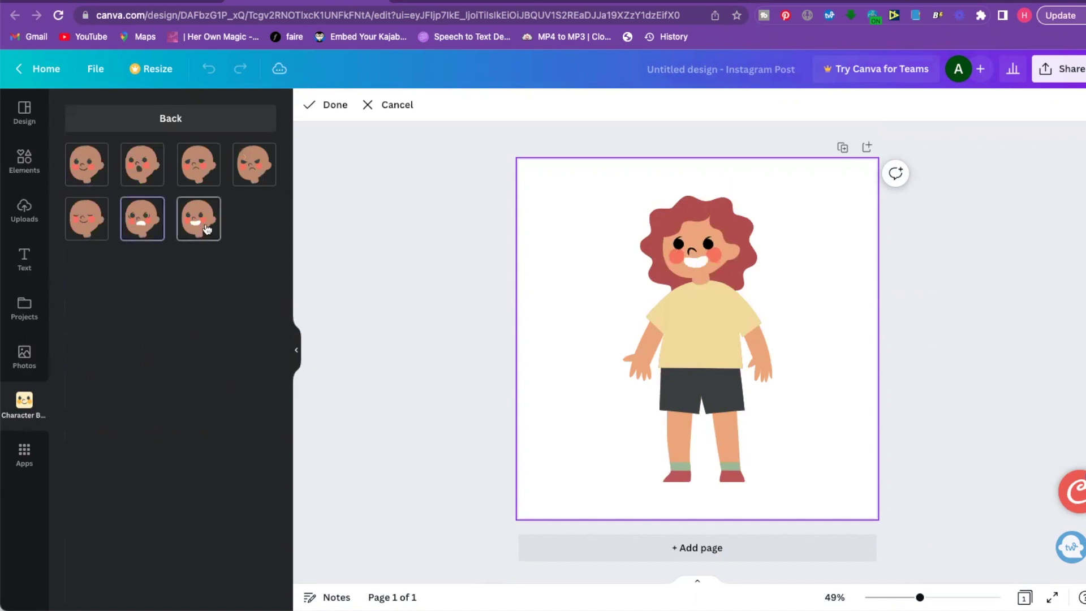
click(254, 176)
click(86, 219)
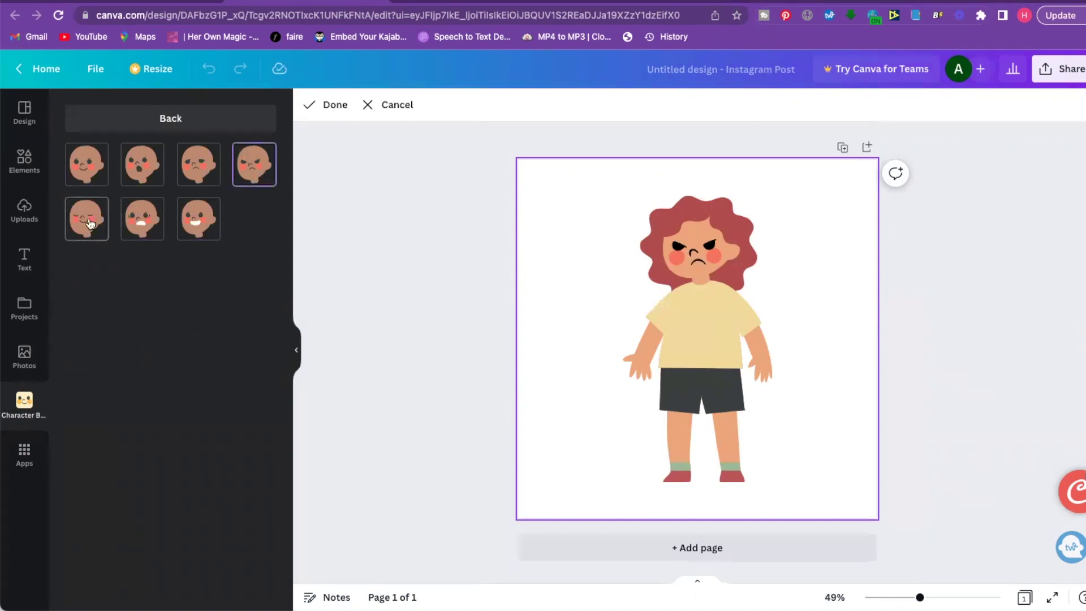
click(153, 116)
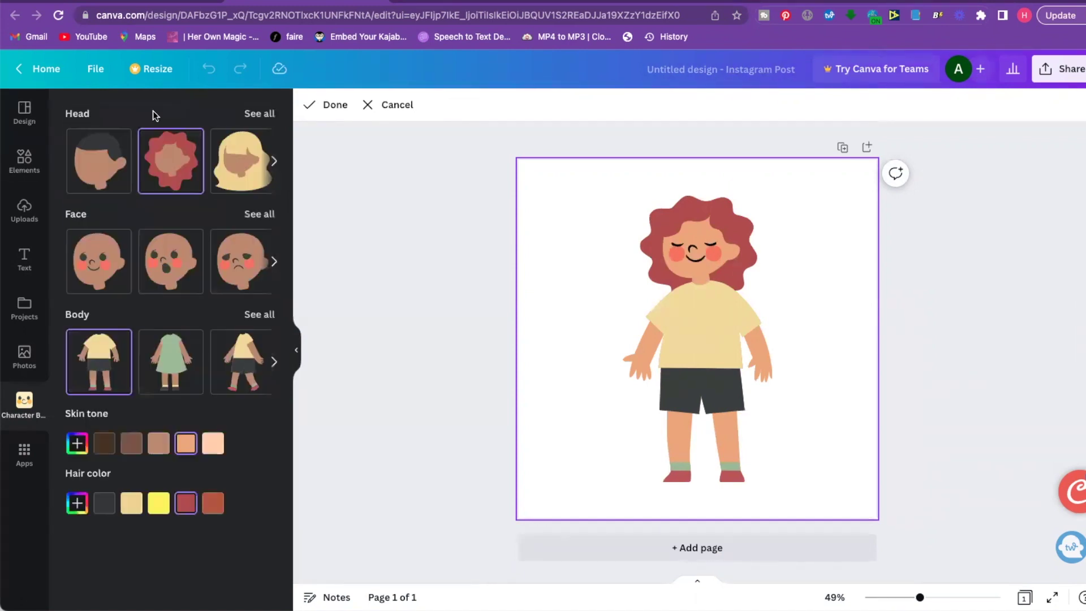
Give the character the cross-legged sitting body in the green dress and finish building it
click(259, 315)
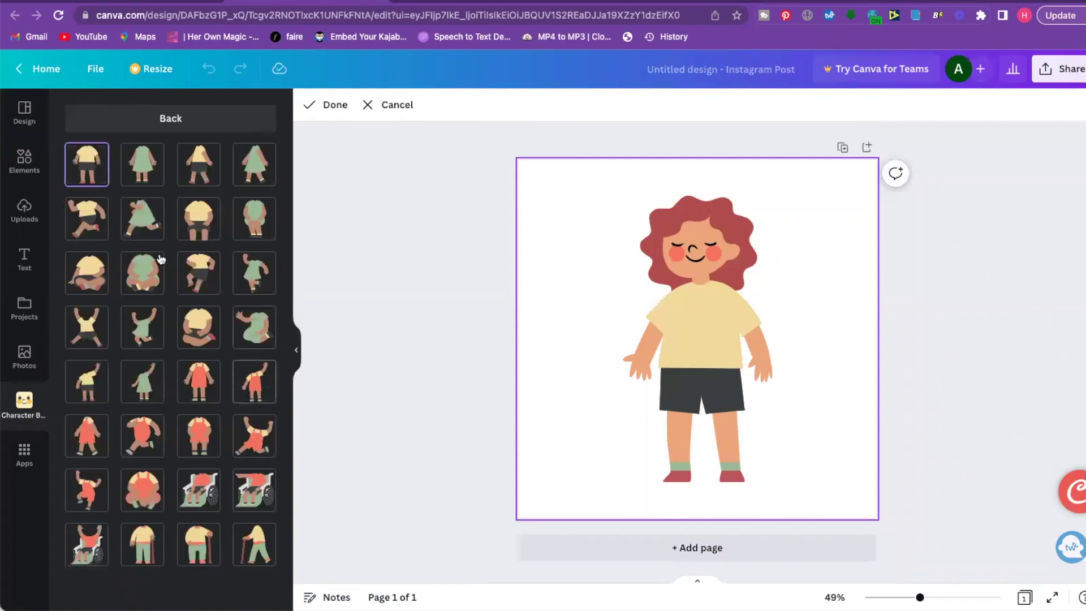
click(144, 281)
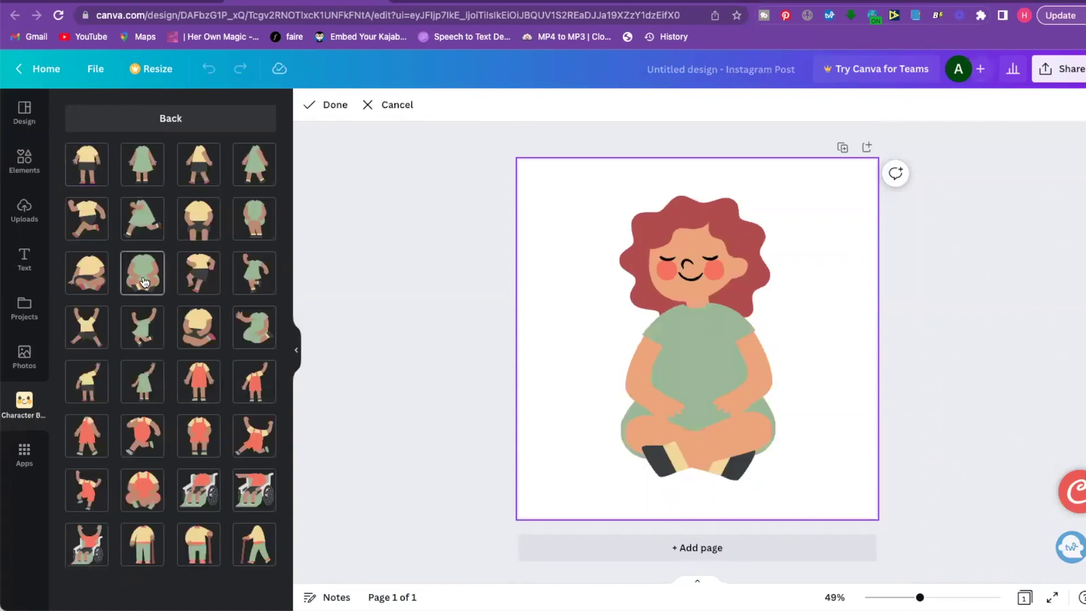
click(321, 107)
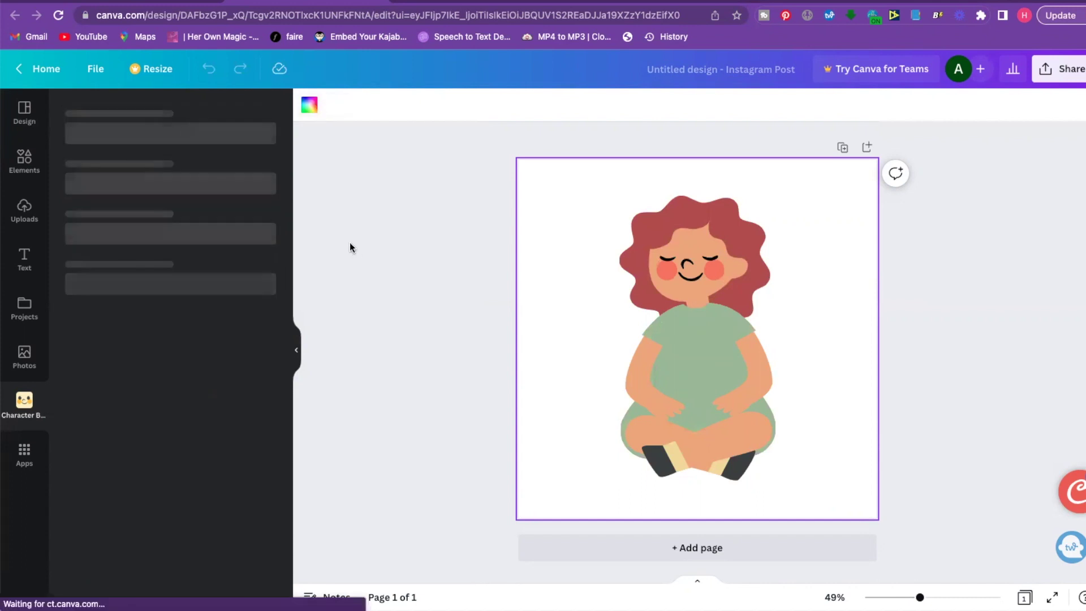
click(383, 257)
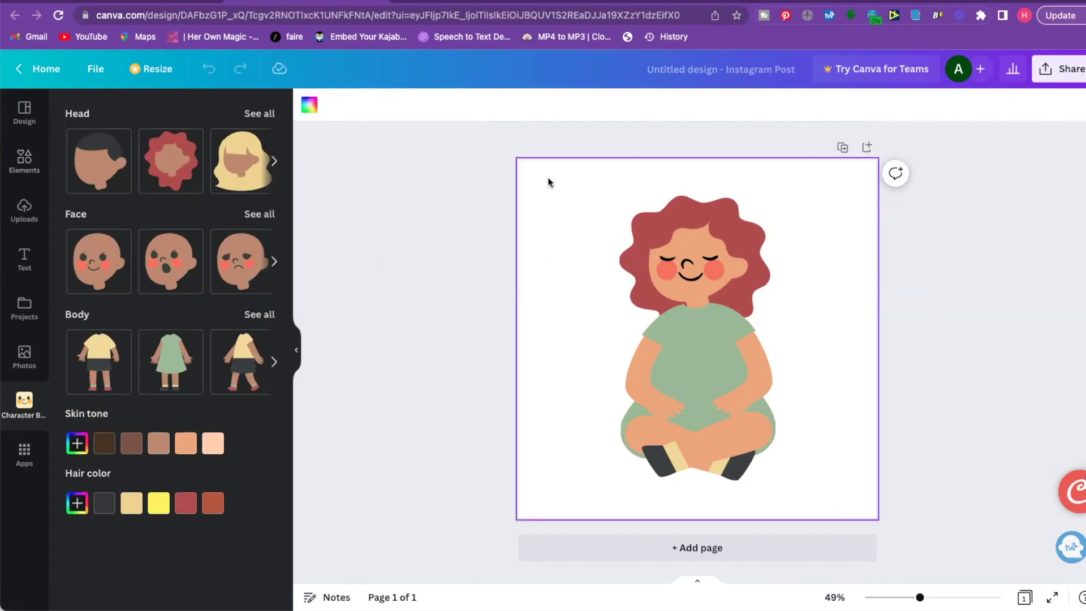
Shrink the character and place it in the lower middle of the page
click(692, 266)
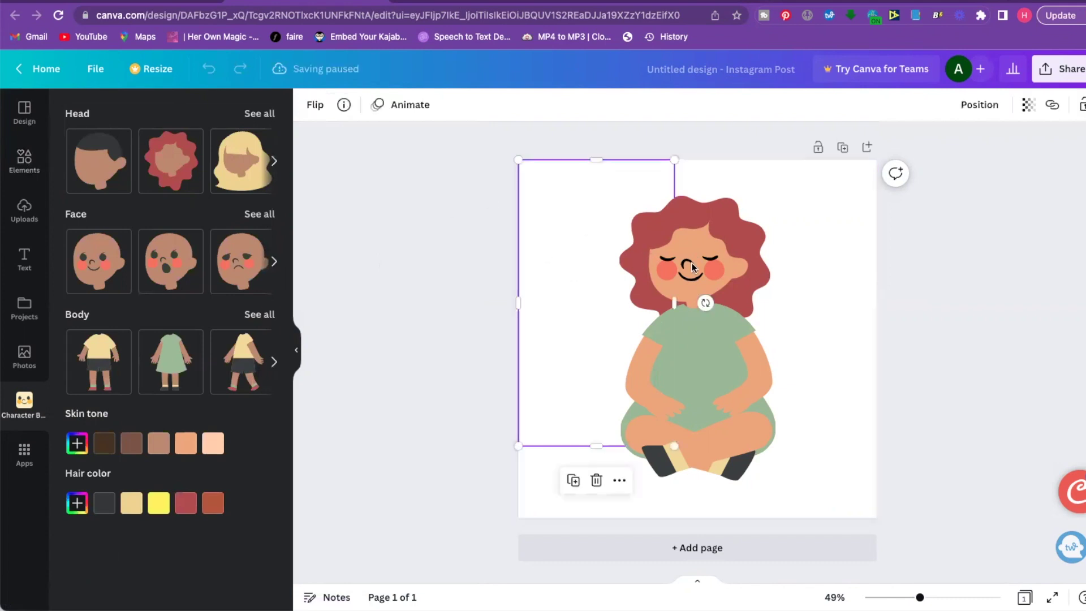
drag(692, 266, 682, 287)
drag(603, 244, 773, 276)
drag(819, 197, 761, 307)
drag(709, 353, 680, 326)
click(600, 347)
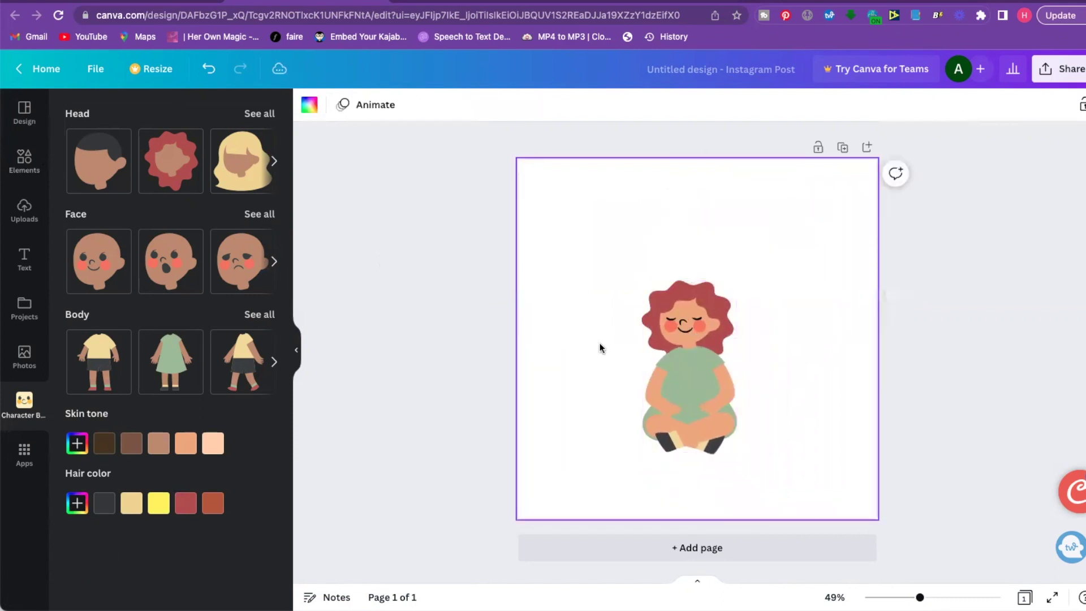
Search the elements for "cartoon background" and add the first graphic, the teal outdoor scene, to the page
click(23, 162)
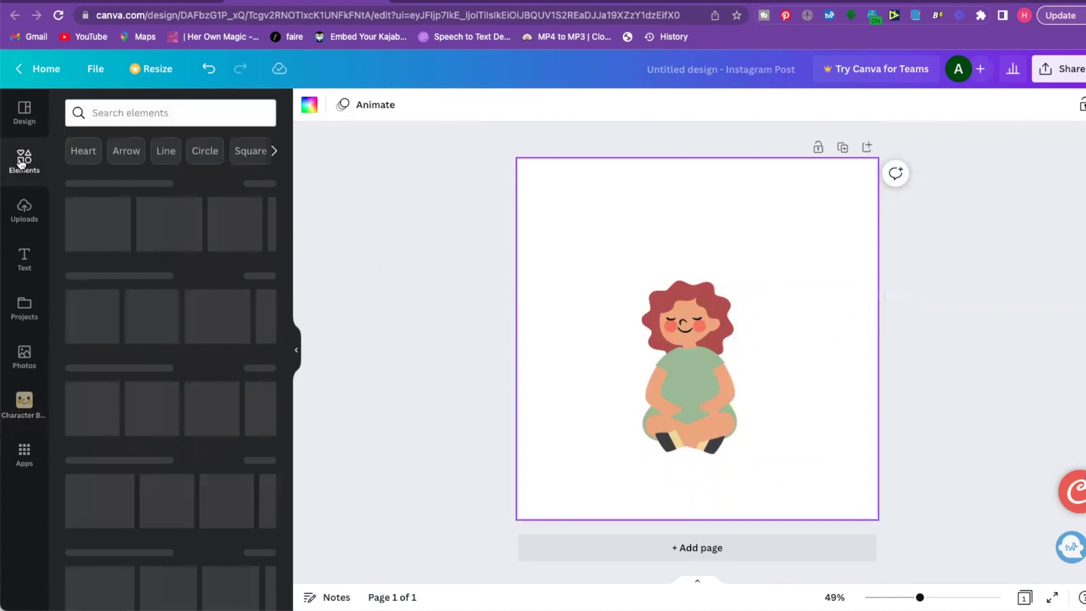
click(103, 112)
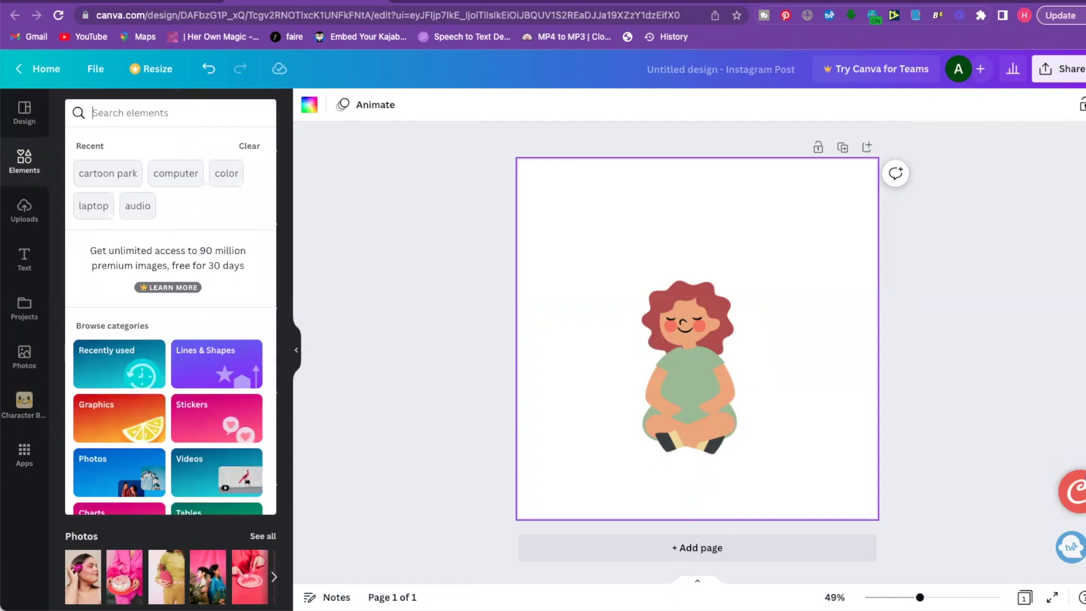
text(cartoon background)
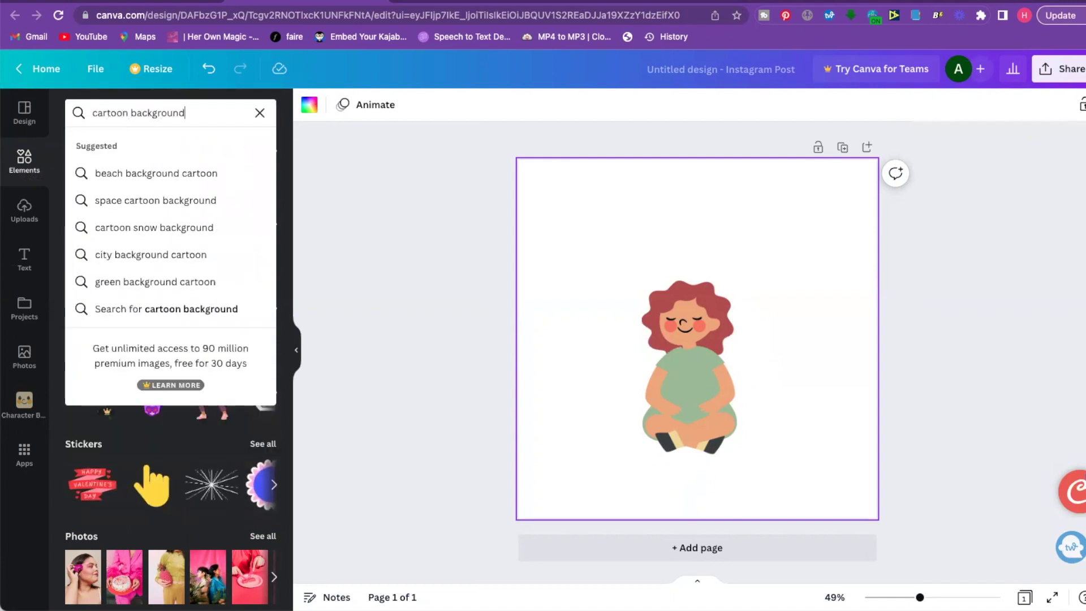
key(Return)
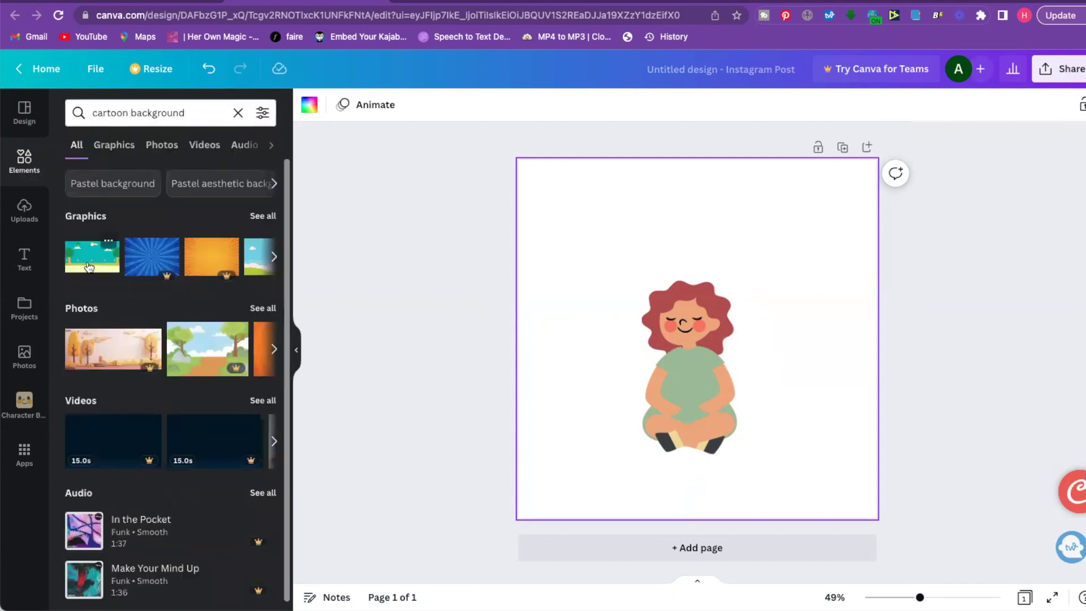
click(88, 263)
Enlarge the outdoor scene to cover the whole page and send it backward behind the character
drag(678, 325, 522, 178)
drag(650, 262, 1077, 557)
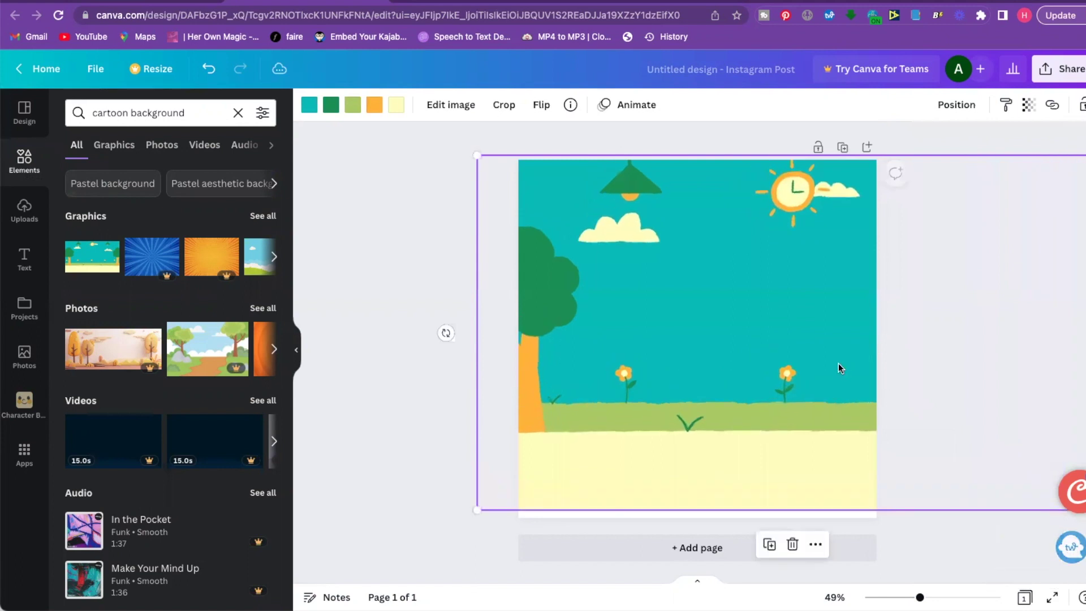
drag(468, 513, 437, 530)
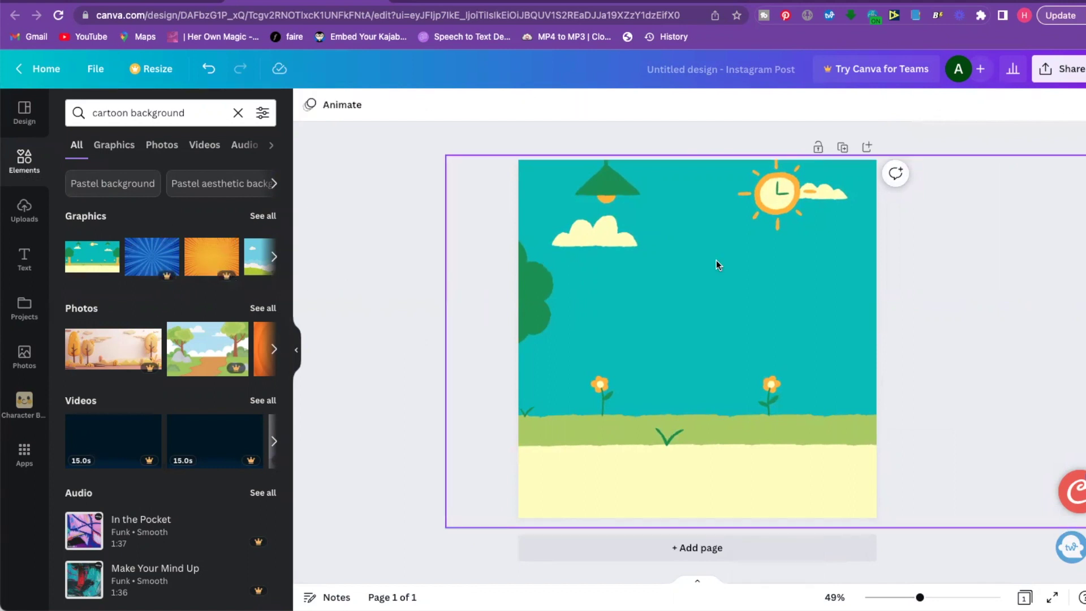
click(956, 106)
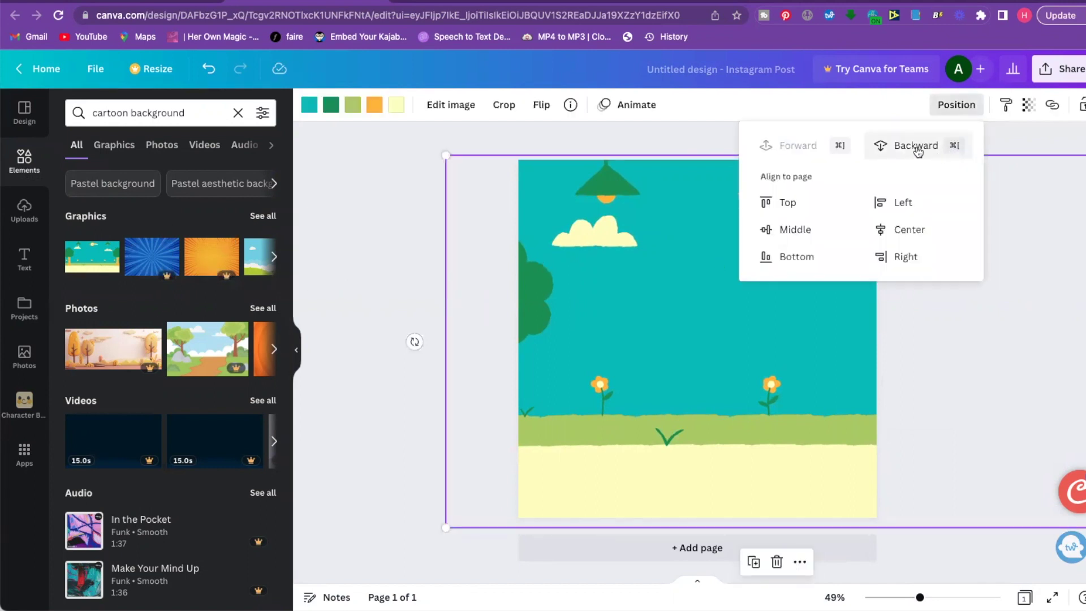
click(915, 147)
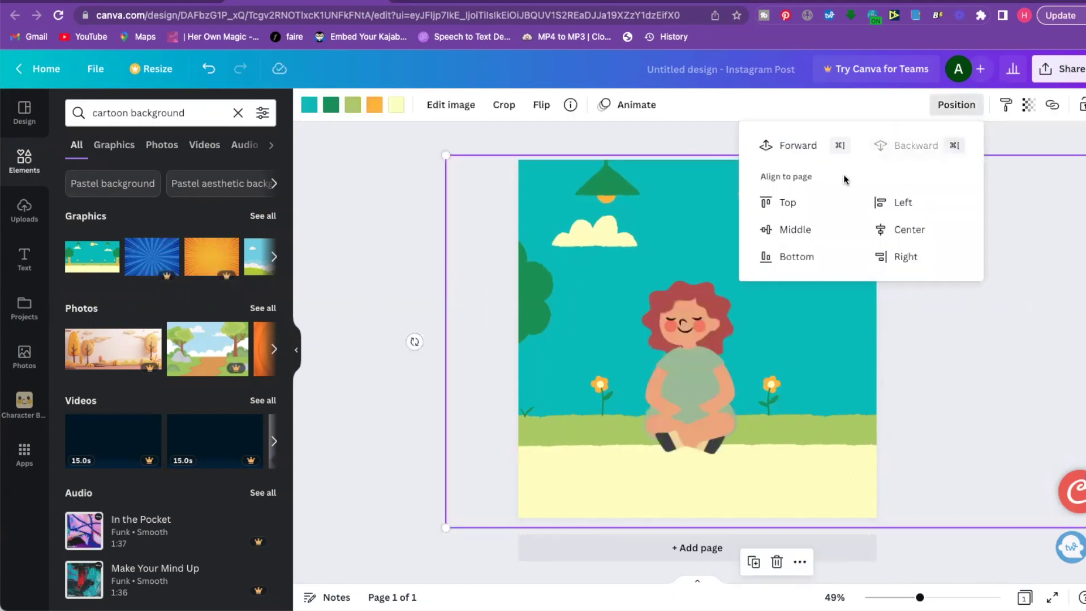
Look at the colour options for the outdoor scene's teal, close them, and deselect the scene
click(700, 380)
click(587, 301)
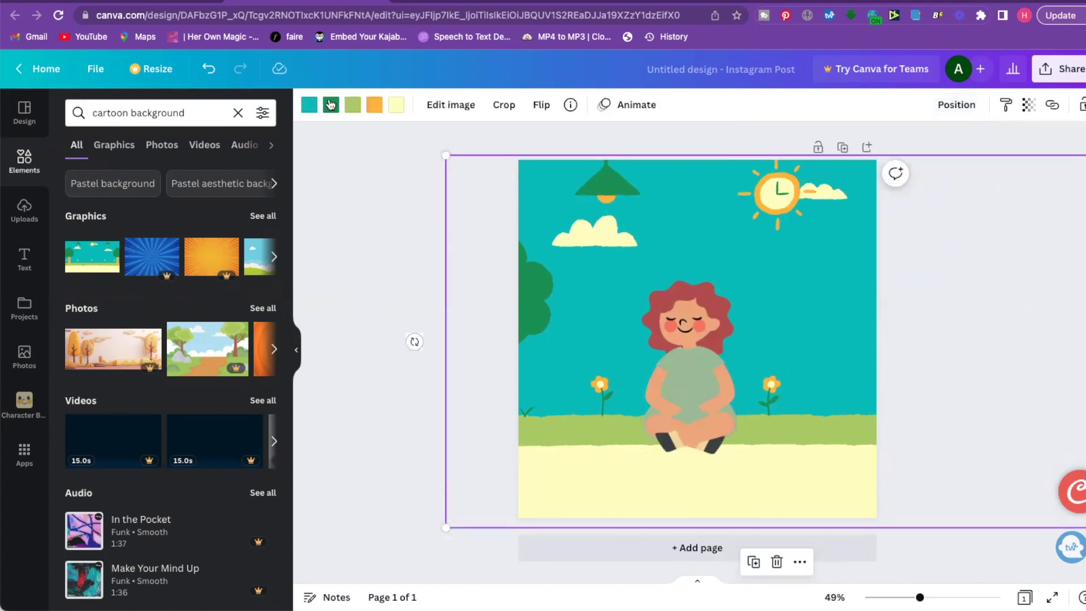
click(308, 105)
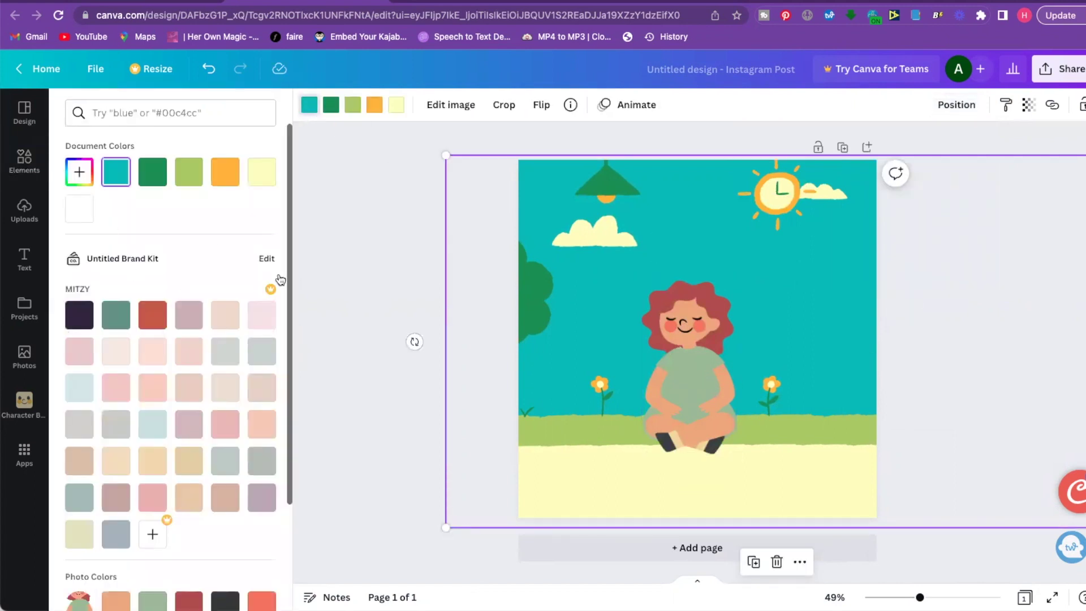
click(349, 259)
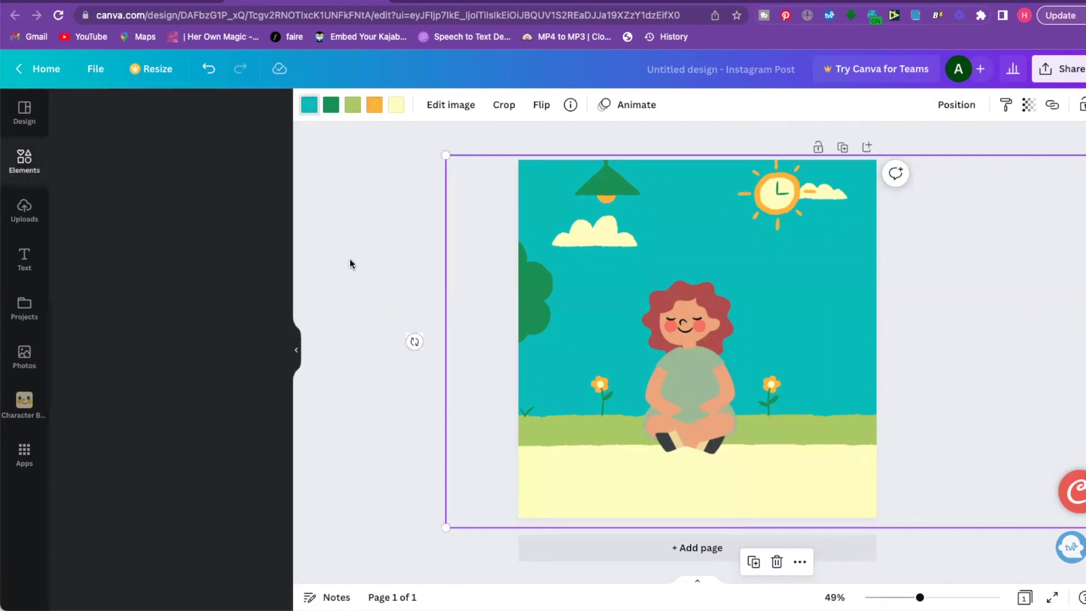
click(372, 235)
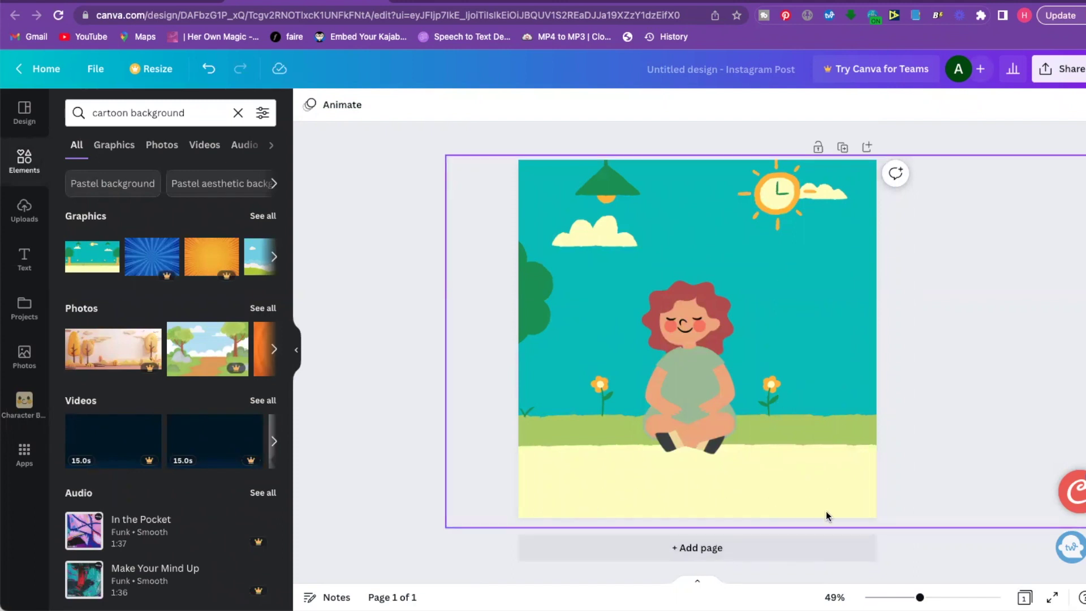
Add two blank pages to the Instagram post after the character page
click(867, 148)
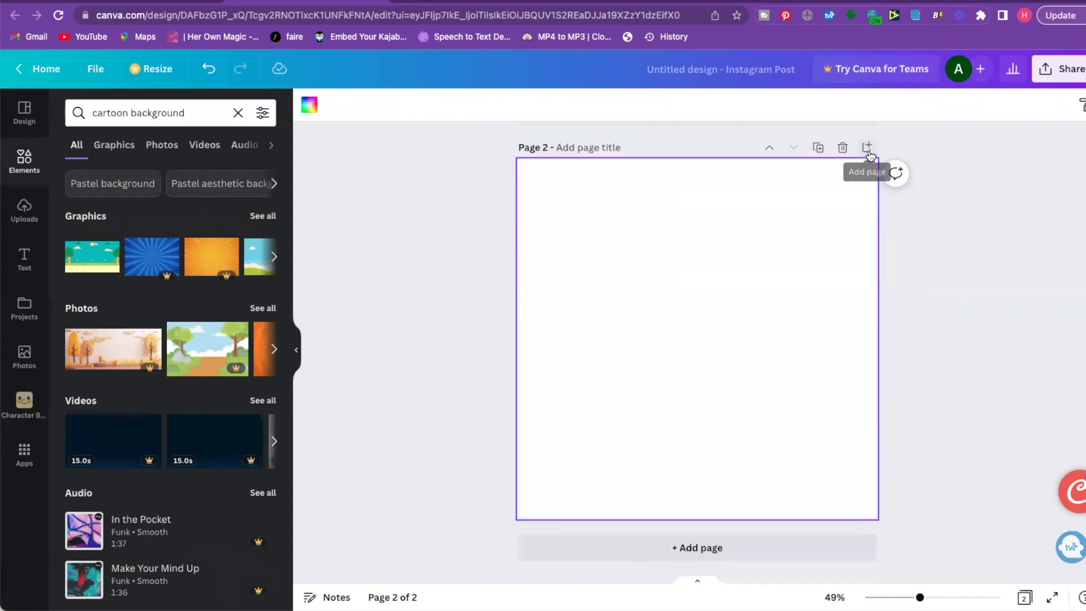
click(867, 146)
scroll(432, 187, up, 5)
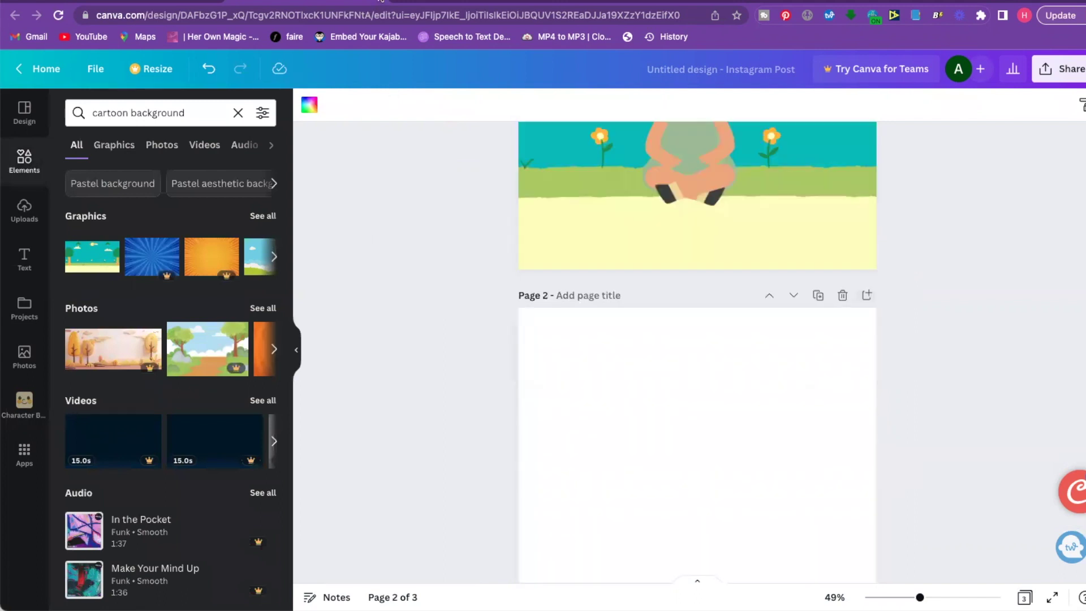
Return to the apps directory and close the Character Builder details
click(379, 1)
click(394, 100)
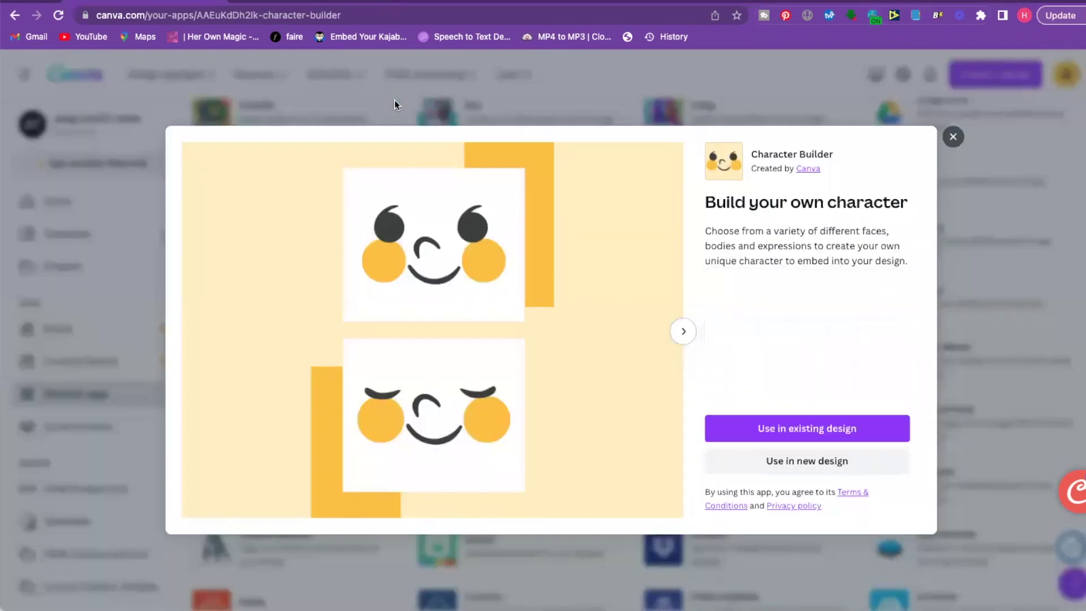
click(395, 100)
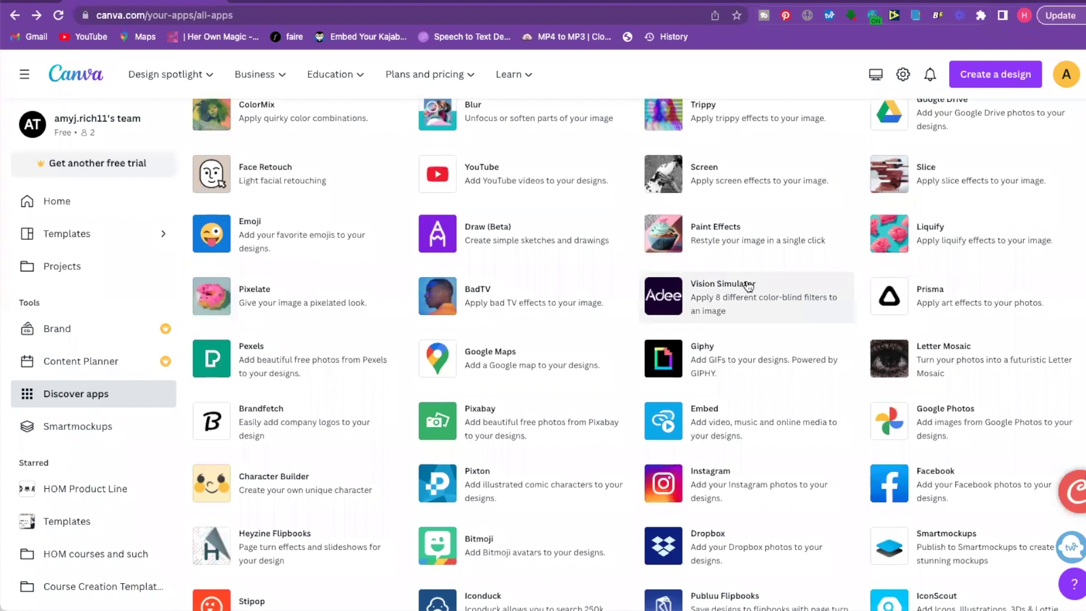
Find the Draw (Beta) app in the directory and open it in a new 1080 × 1080 px square Instagram Post
scroll(644, 364, up, 6)
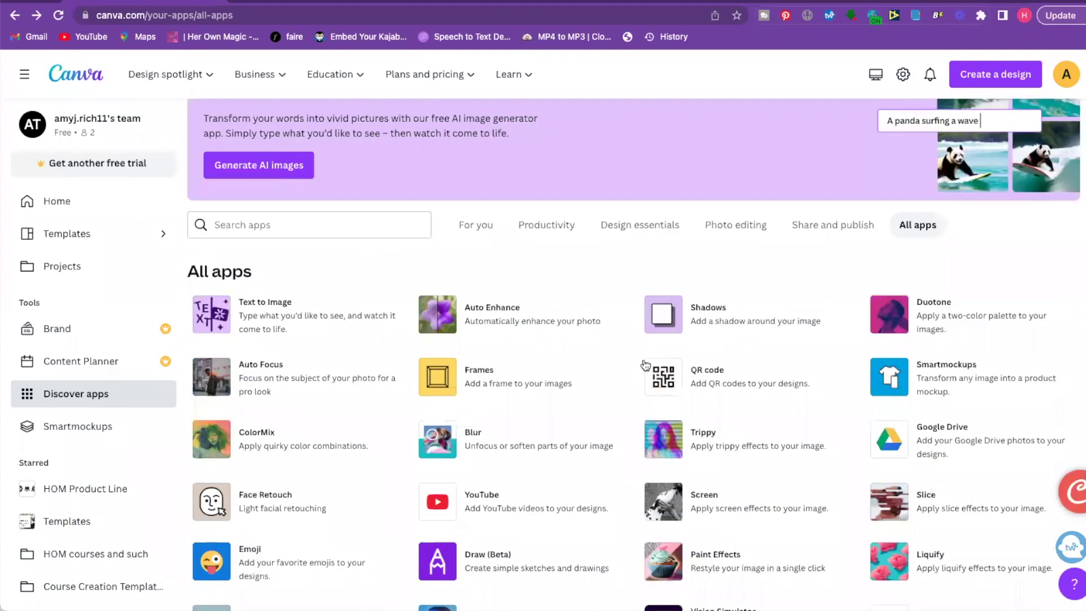
scroll(645, 365, down, 1)
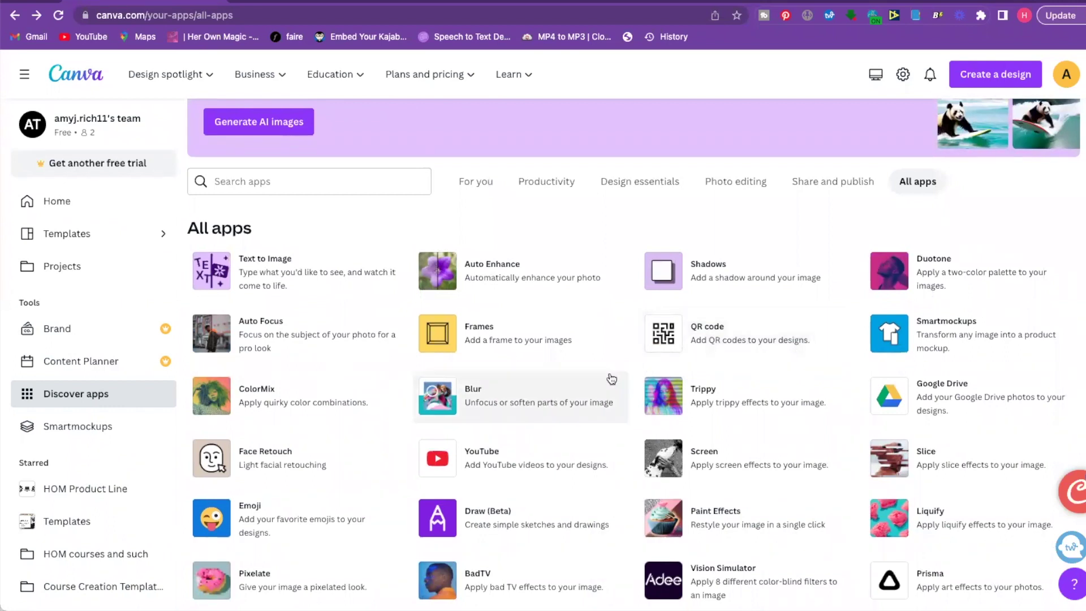
scroll(612, 378, down, 3)
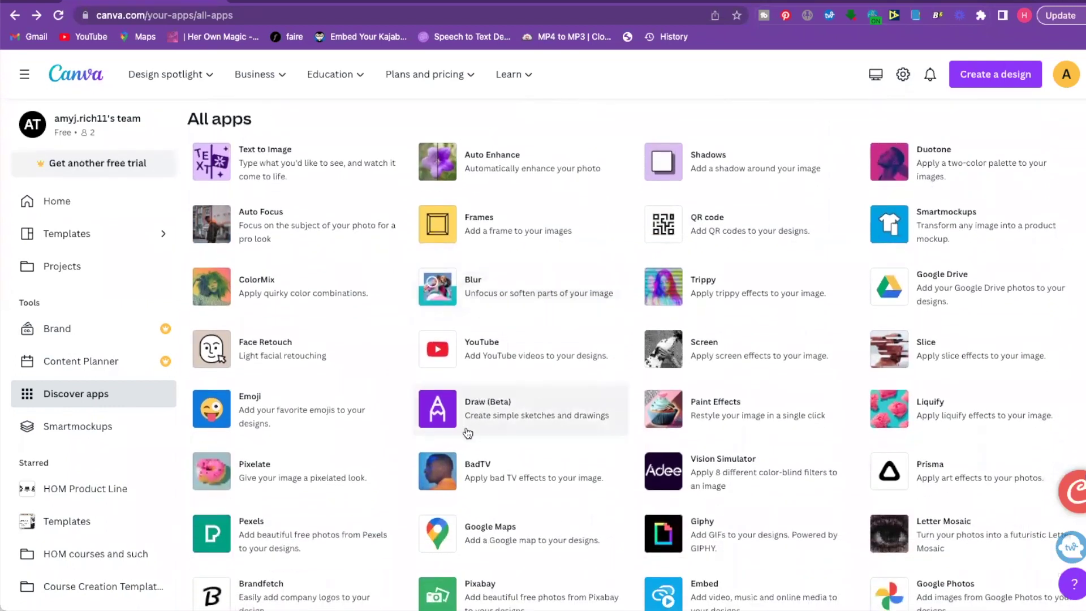
click(451, 418)
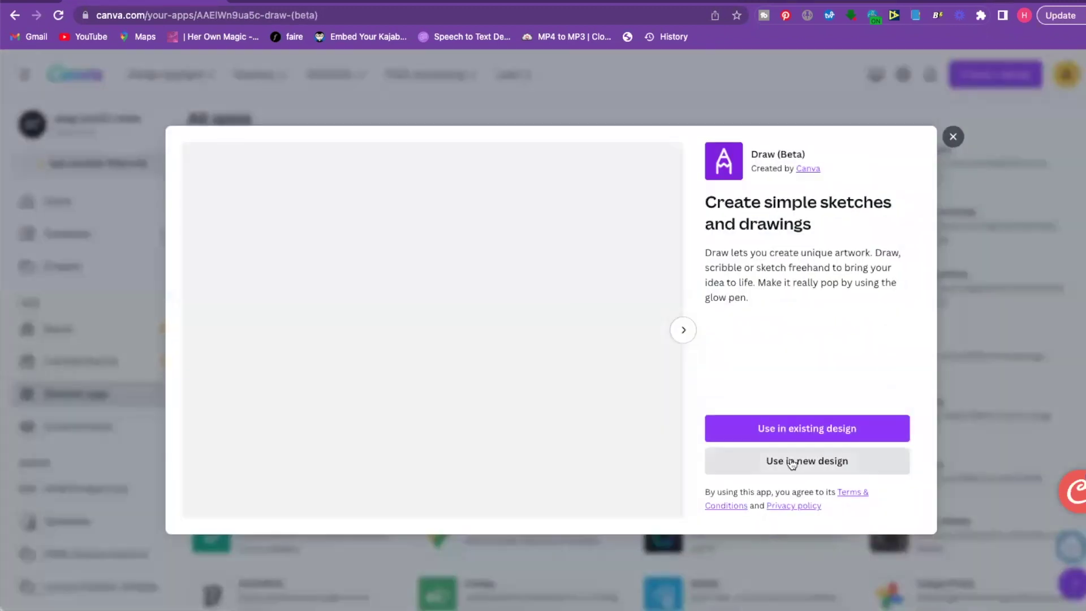
click(791, 463)
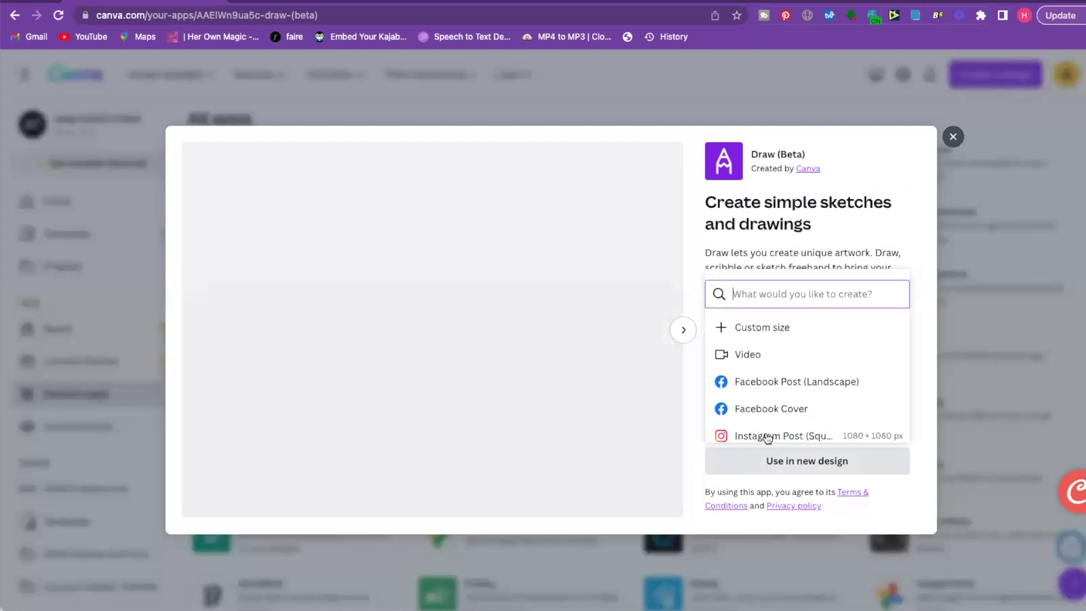
click(767, 436)
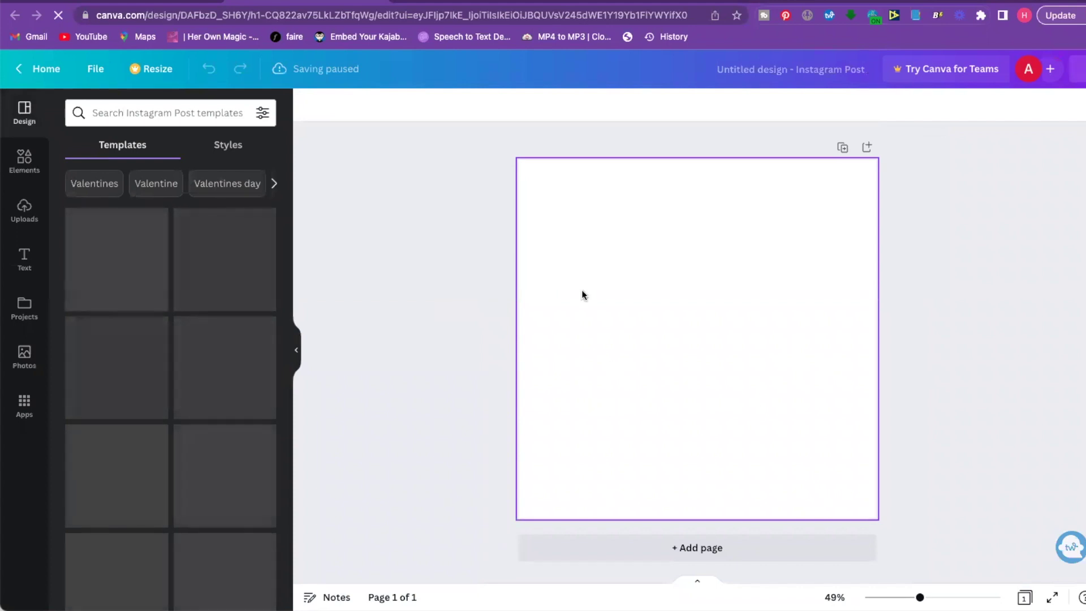
click(33, 369)
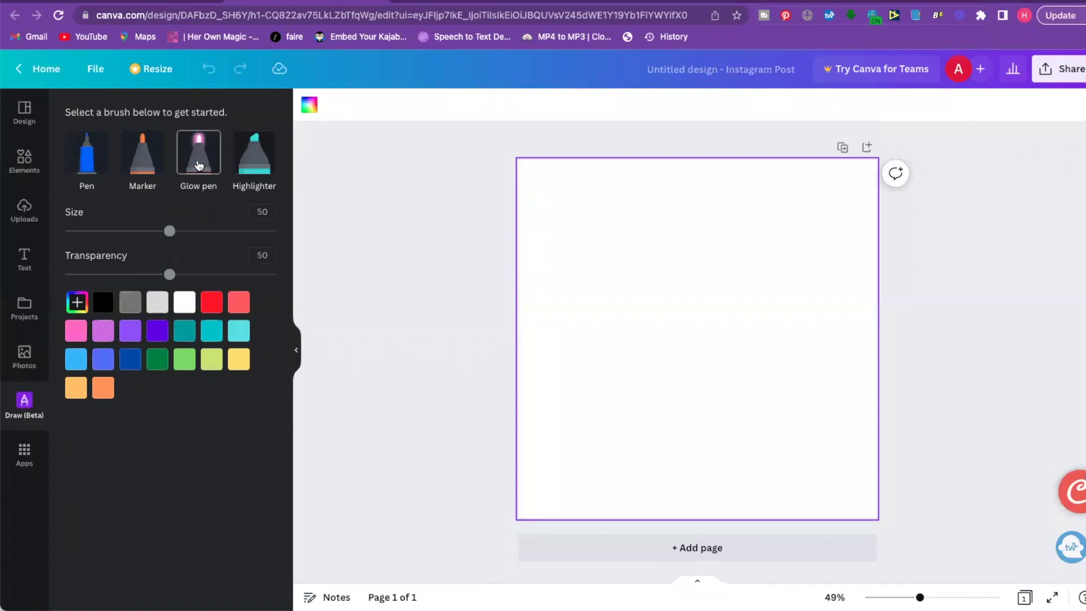
Try a pink zigzag scribble across the page with the Glow pen and undo it
click(201, 164)
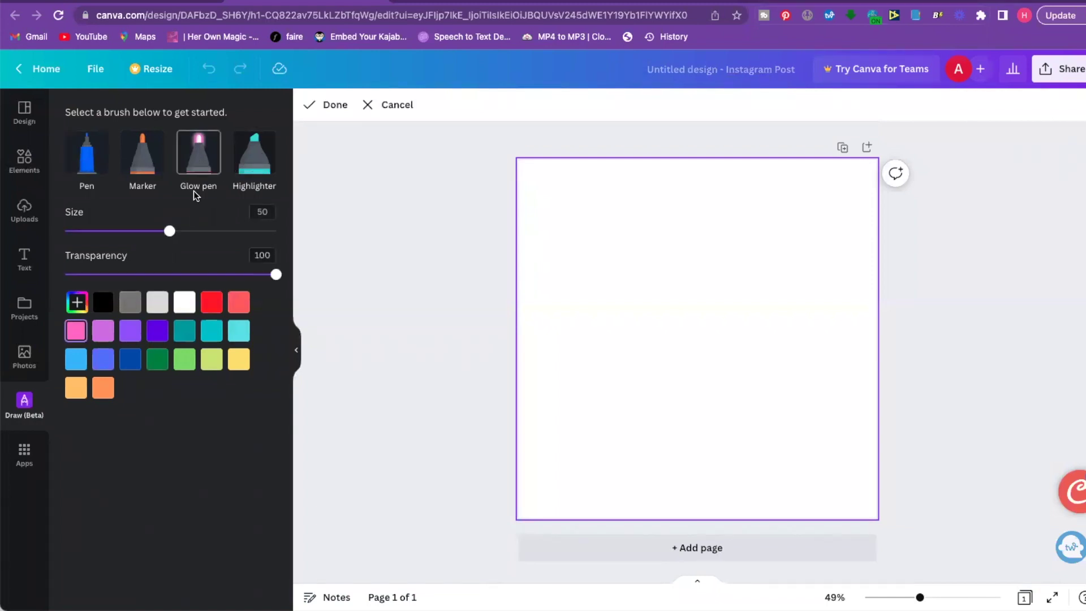
mouse_move(537, 225)
mouse_down()
mouse_move(631, 227)
mouse_move(598, 277)
mouse_move(694, 259)
mouse_move(693, 315)
mouse_move(797, 391)
mouse_up()
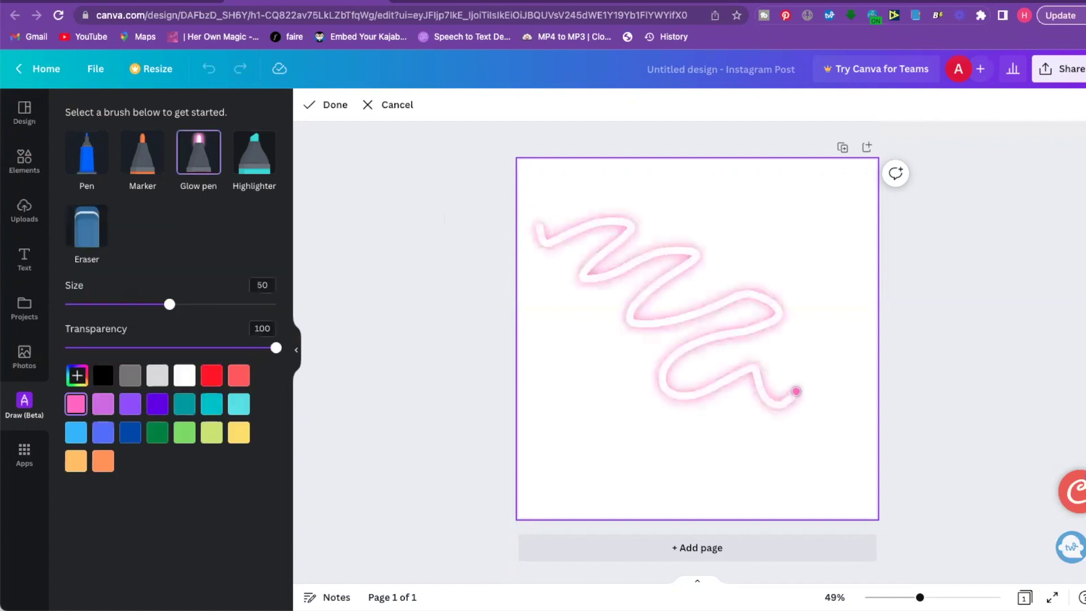
key(ctrl+z)
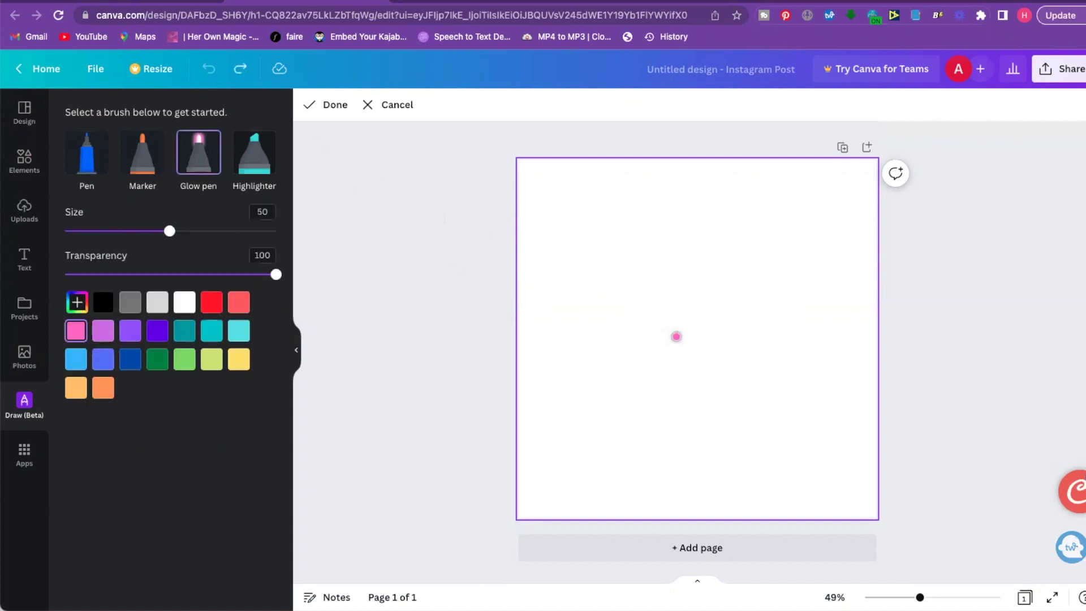
Try two horizontal Glow pen lines across the page just below its middle and undo both
drag(541, 348, 771, 347)
drag(627, 368, 794, 368)
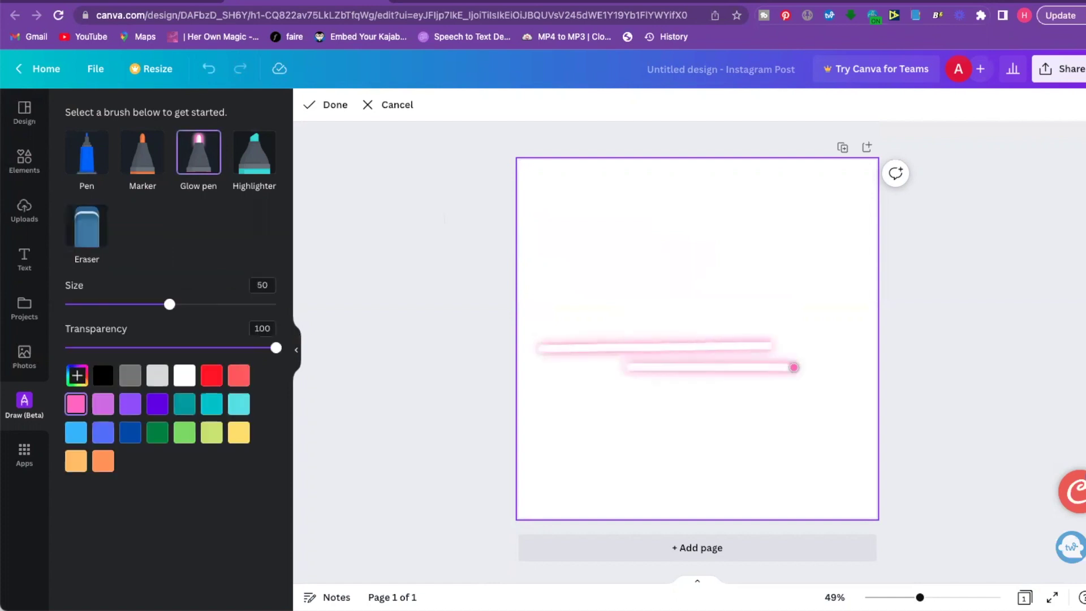
key(ctrl+z)
key(ctrl+z)
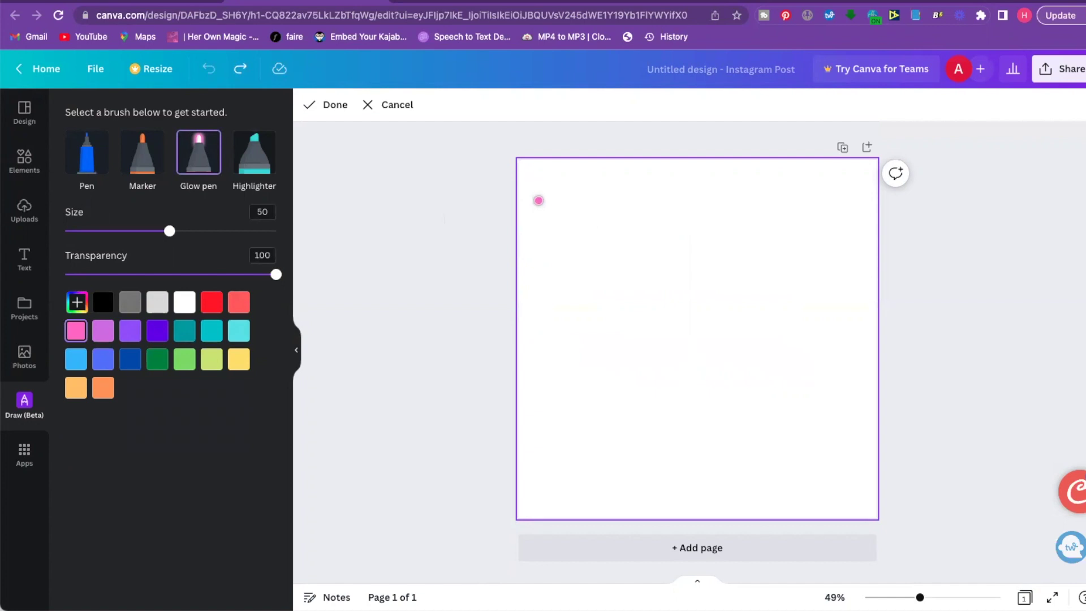
Try a curved Glow pen arrow and a handwritten signature on the page, undoing each one
mouse_move(539, 200)
mouse_down()
mouse_move(550, 192)
mouse_move(705, 228)
mouse_move(727, 253)
mouse_move(726, 218)
mouse_up()
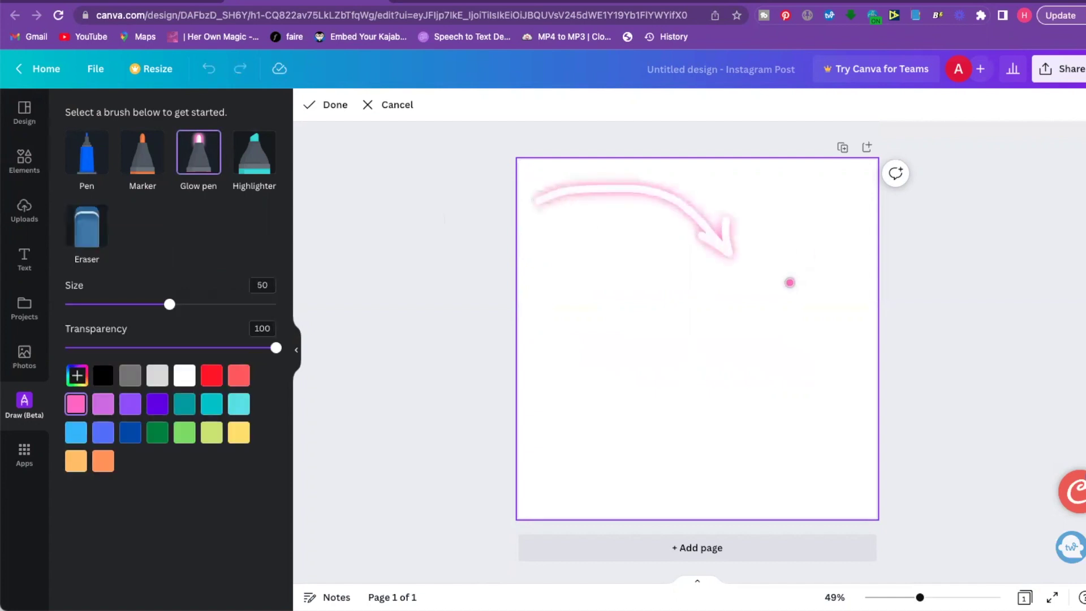
key(ctrl+z)
mouse_move(579, 281)
mouse_down()
mouse_move(555, 279)
mouse_move(645, 294)
mouse_move(656, 318)
mouse_move(871, 321)
mouse_up()
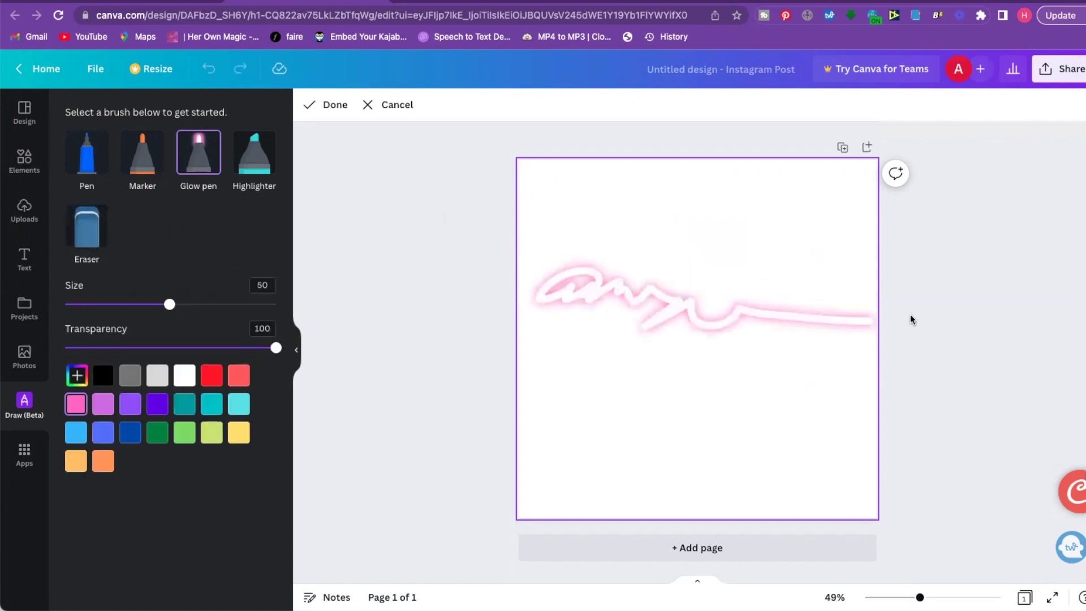
key(ctrl+z)
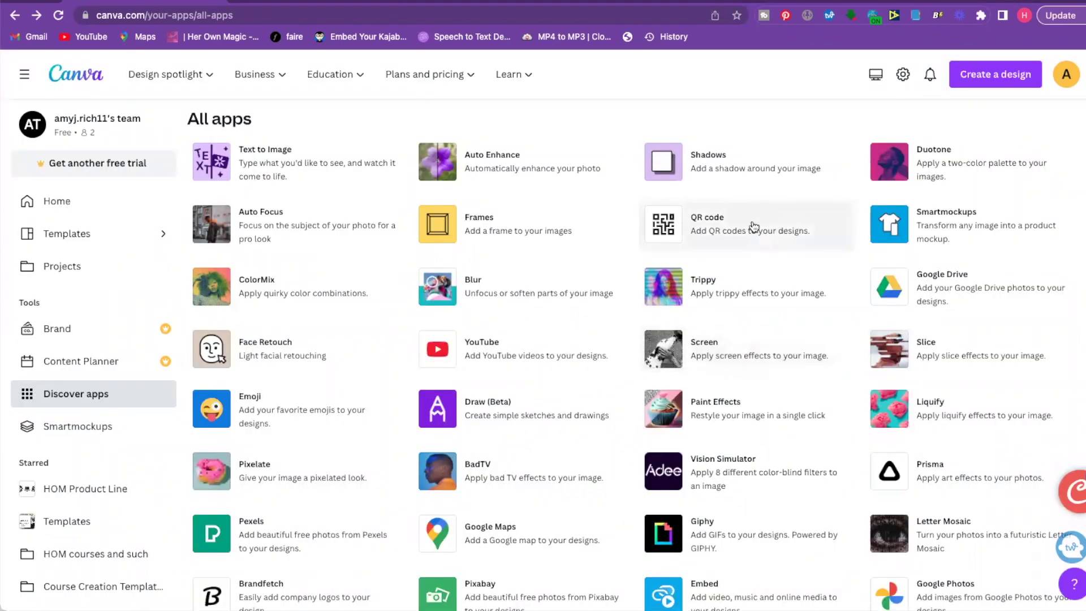
Open the QR code app from the apps directory in a new 1080 × 1080 px square Instagram Post and start using it
click(719, 226)
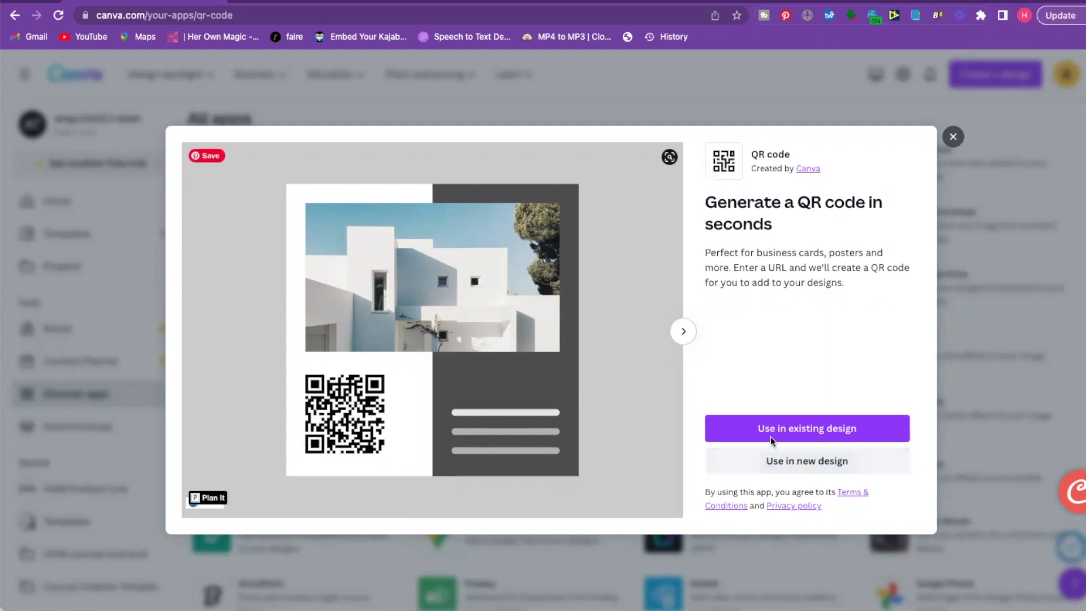
click(788, 461)
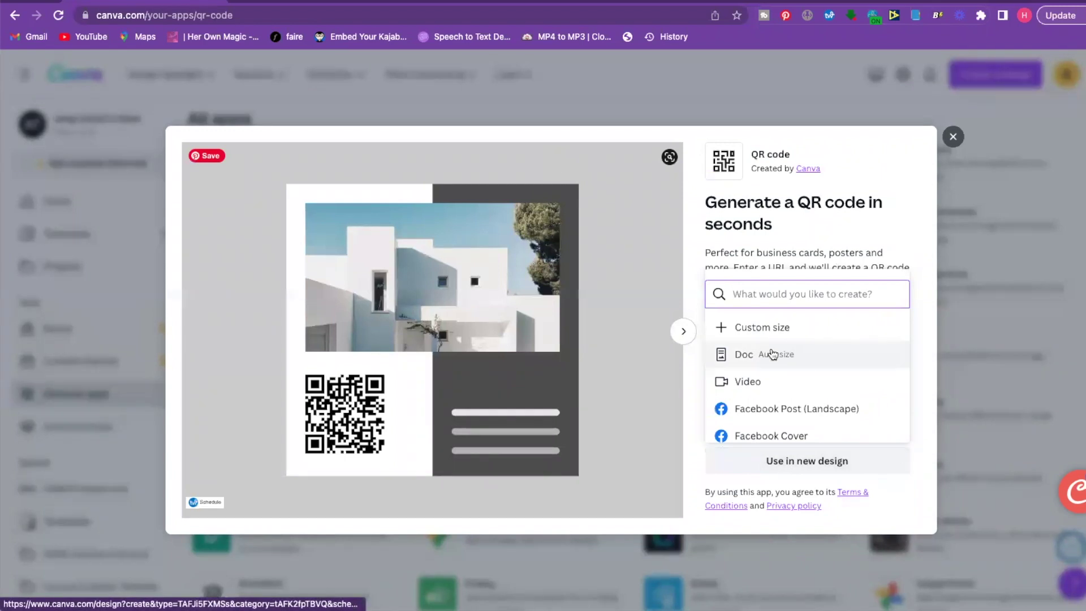
scroll(771, 354, down, 2)
scroll(772, 354, down, 1)
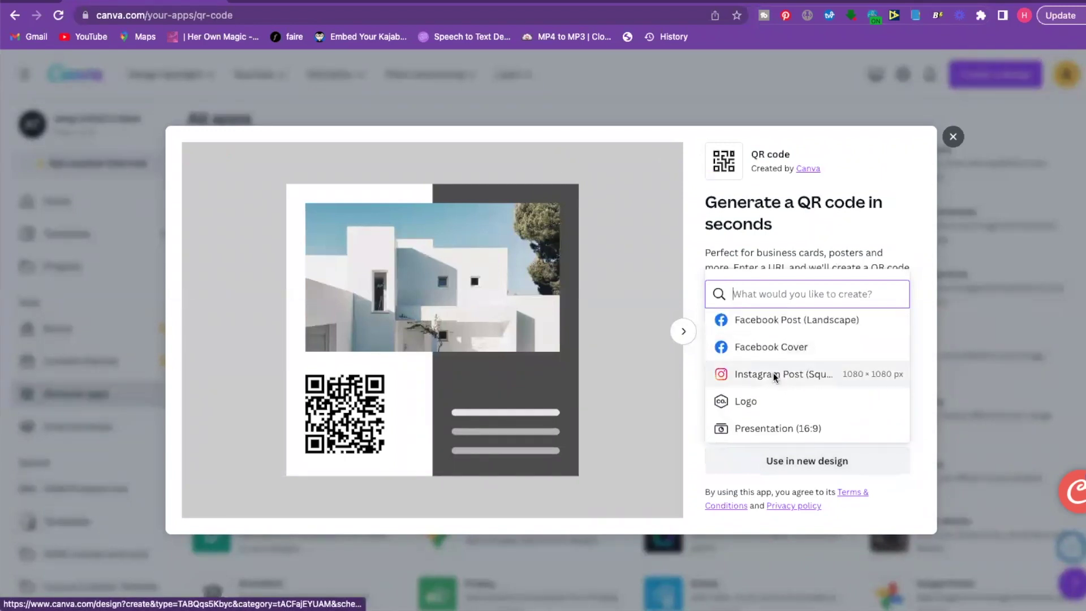
click(772, 374)
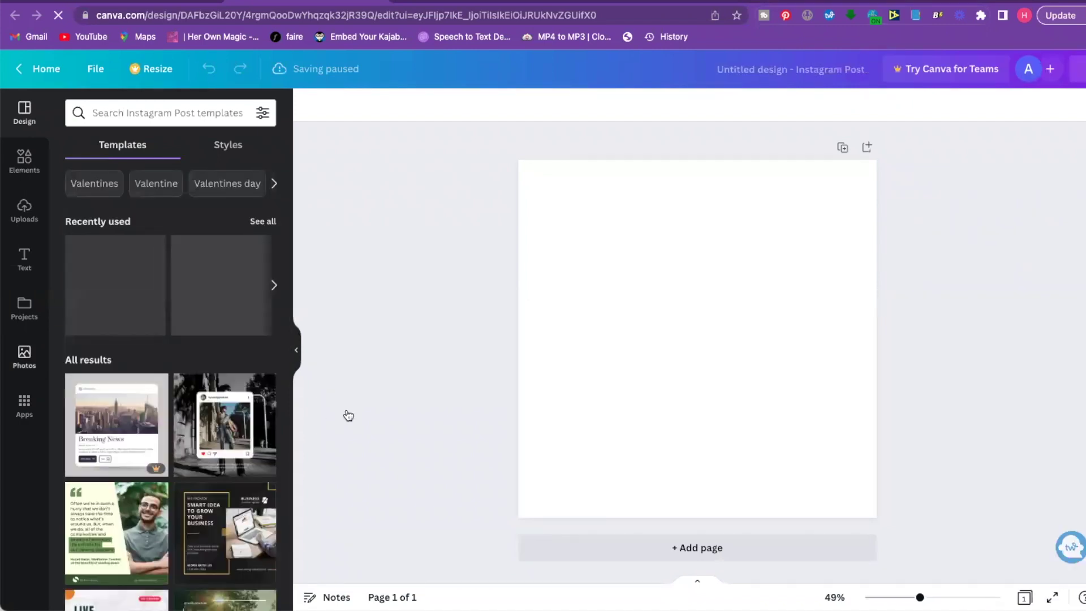
click(24, 405)
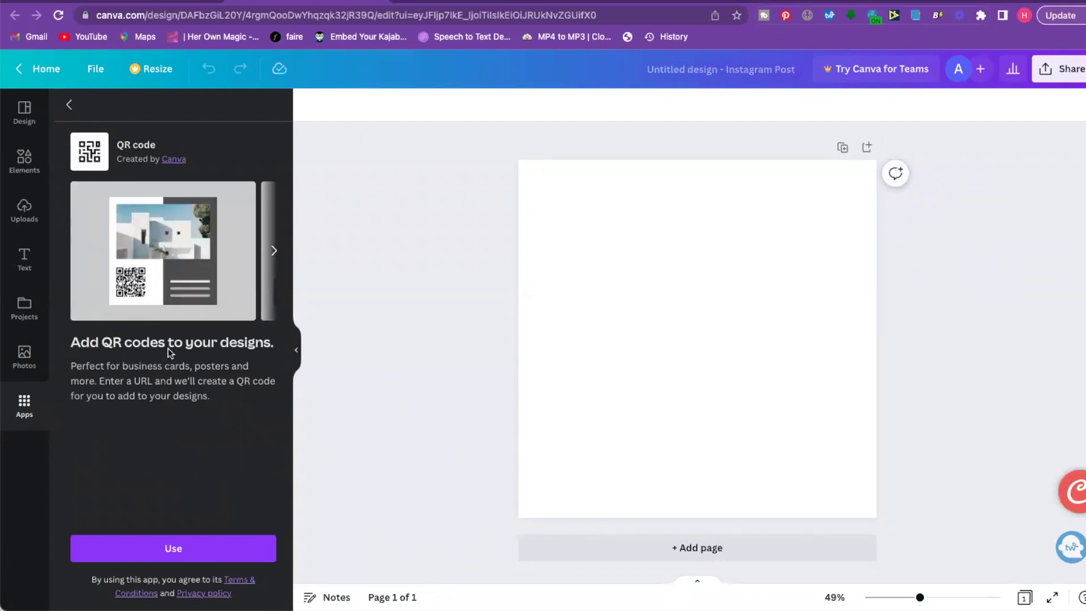
click(170, 547)
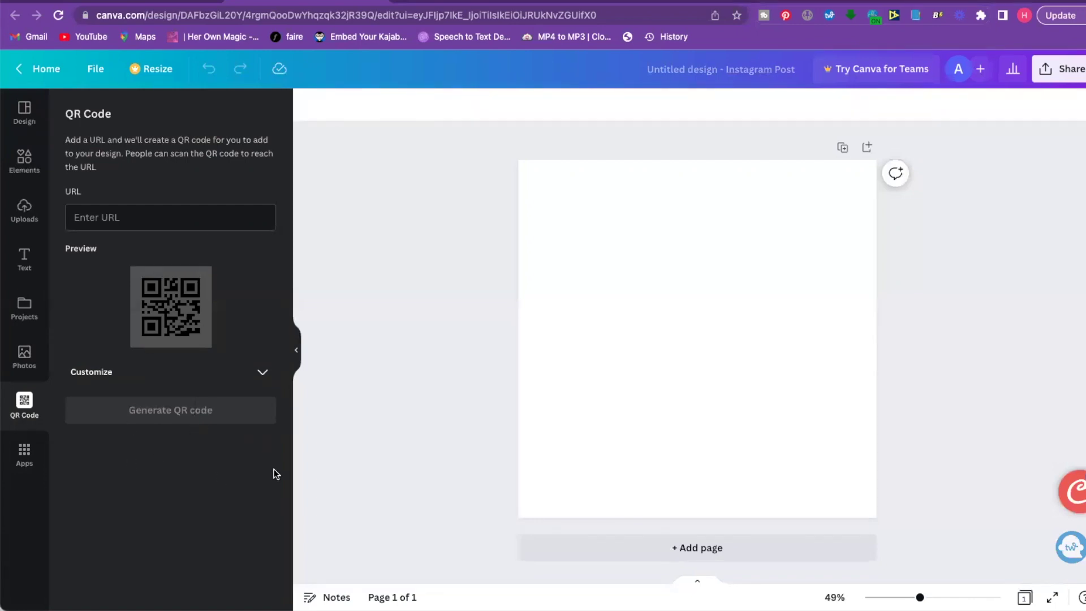
click(79, 214)
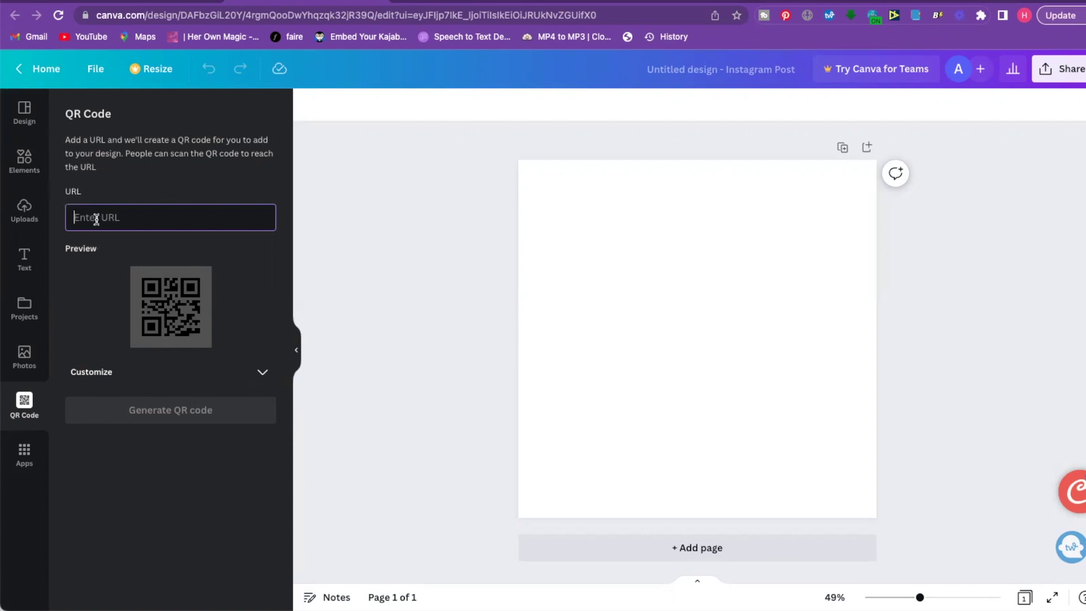
text(https://hero)
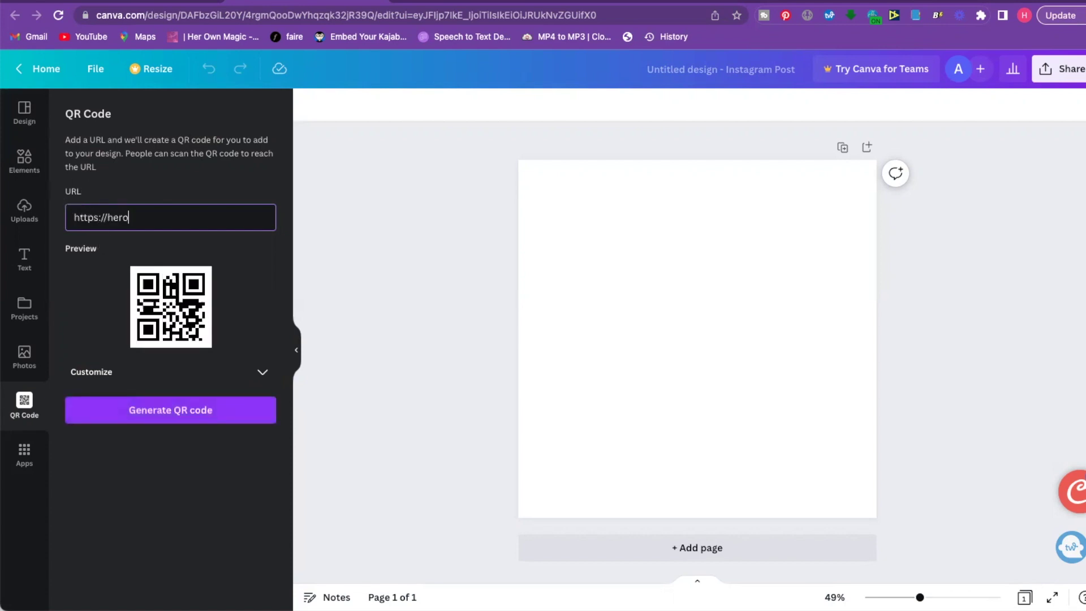
text(wnmagic.com)
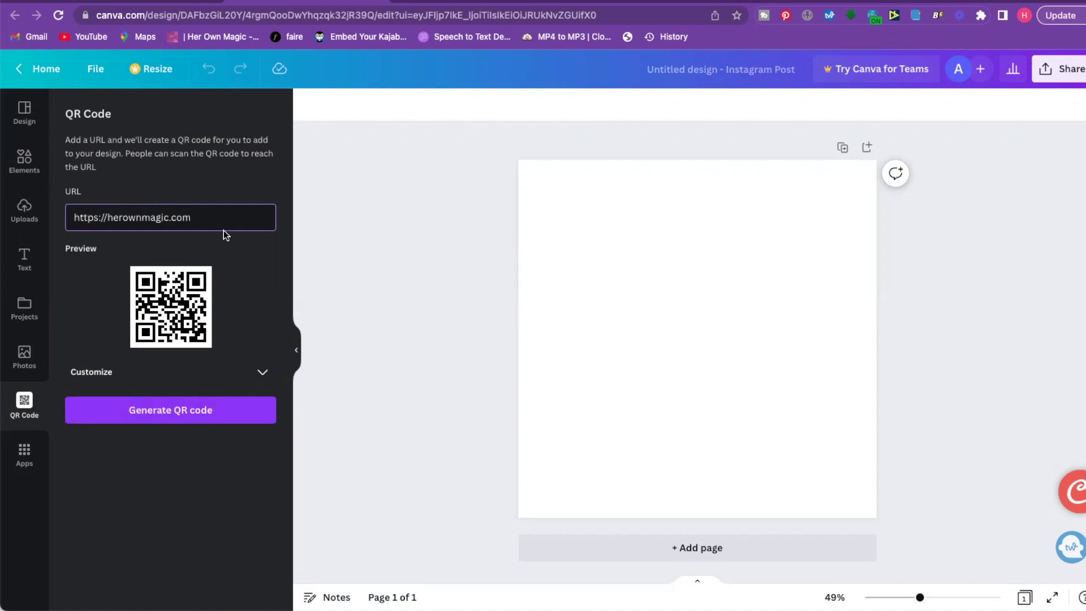
Customize the QR code by setting its foreground color to pink, #F43B7E
click(261, 377)
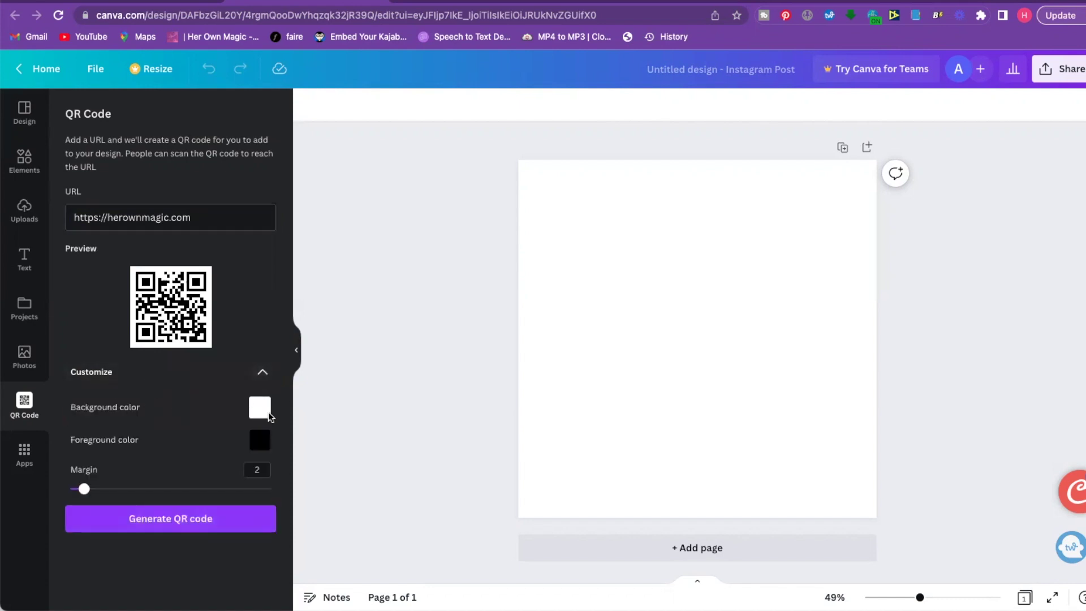
click(260, 439)
click(395, 489)
click(359, 494)
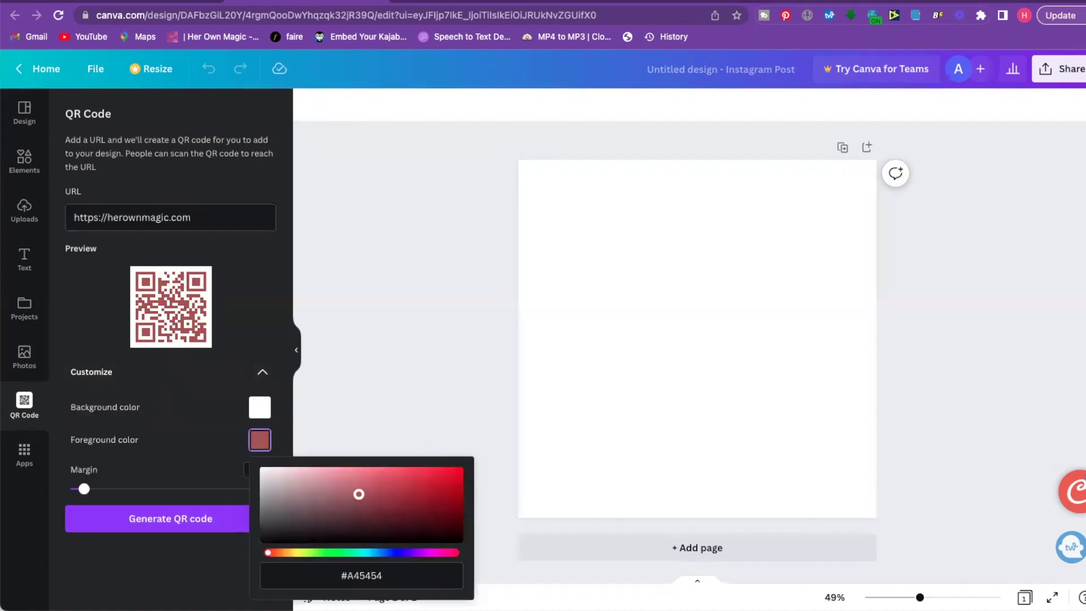
drag(358, 494, 455, 481)
drag(438, 554, 443, 552)
drag(455, 484, 414, 471)
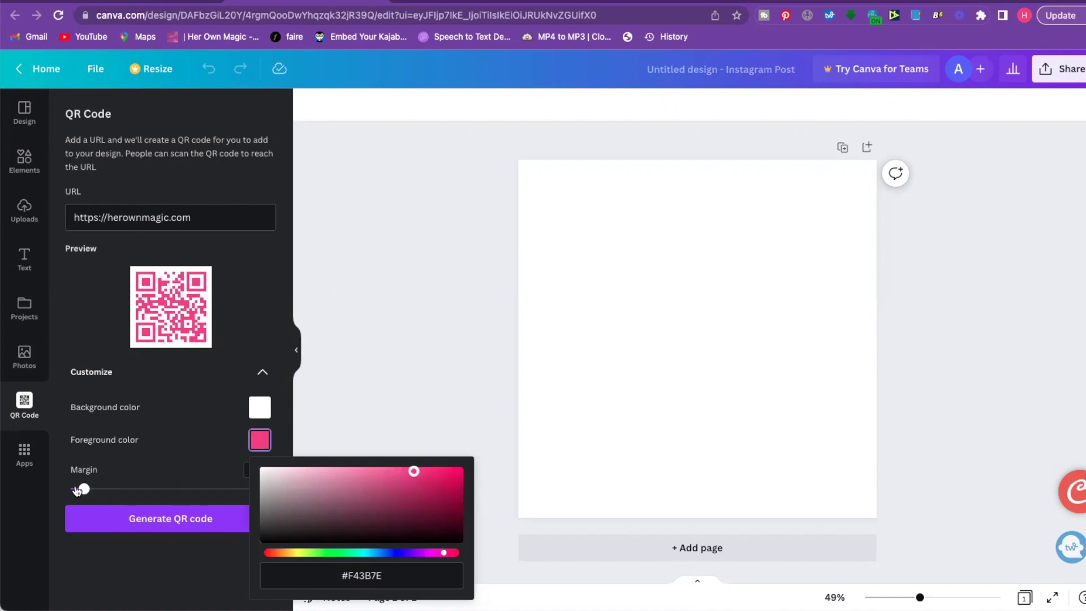
Set the QR code's margin to 2, and go back to the apps directory
mouse_move(81, 488)
mouse_down()
mouse_move(128, 488)
mouse_move(84, 488)
mouse_up()
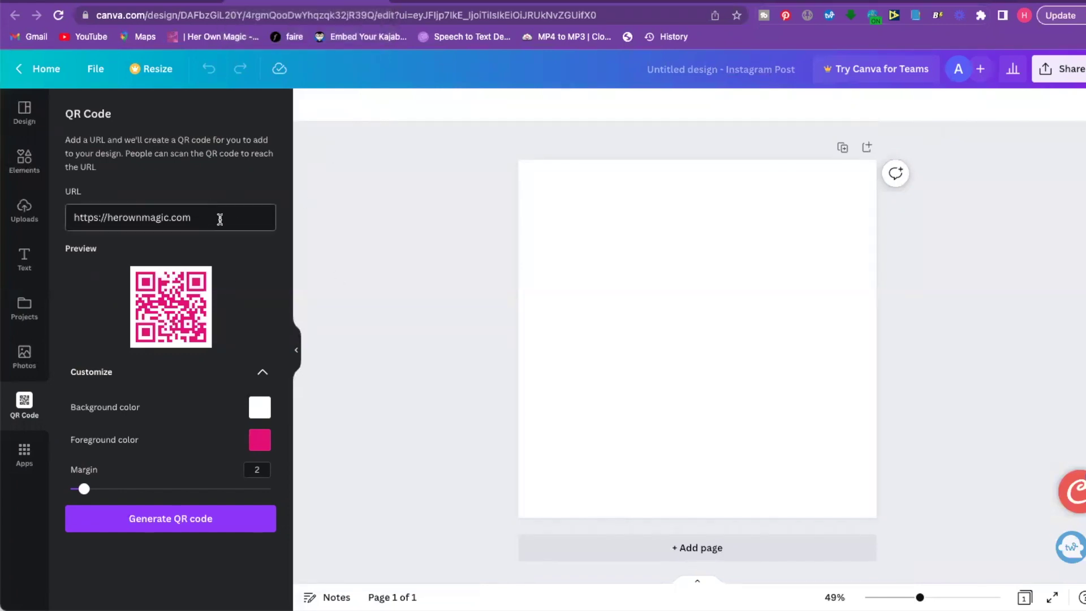
click(380, 1)
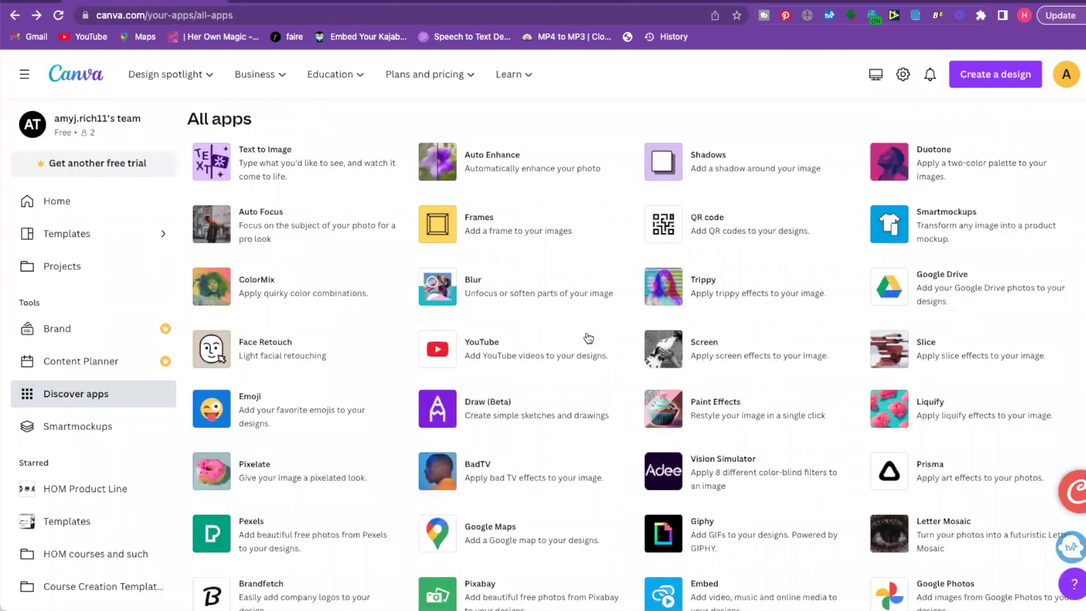
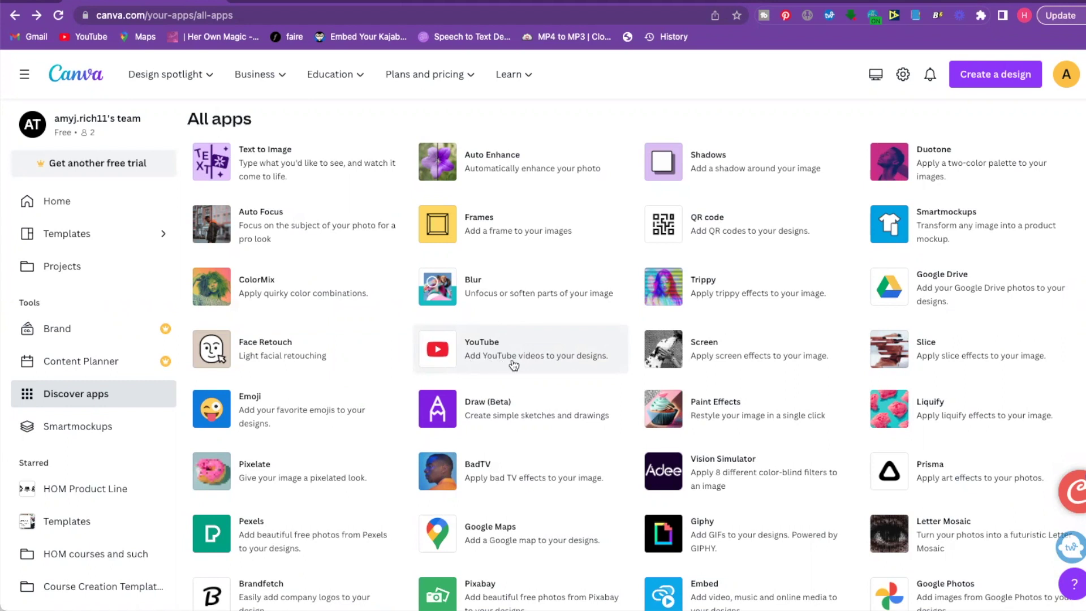
Open the YouTube app from the apps directory in the existing "this will blow" YouTube Thumbnail design from Your Projects
click(483, 351)
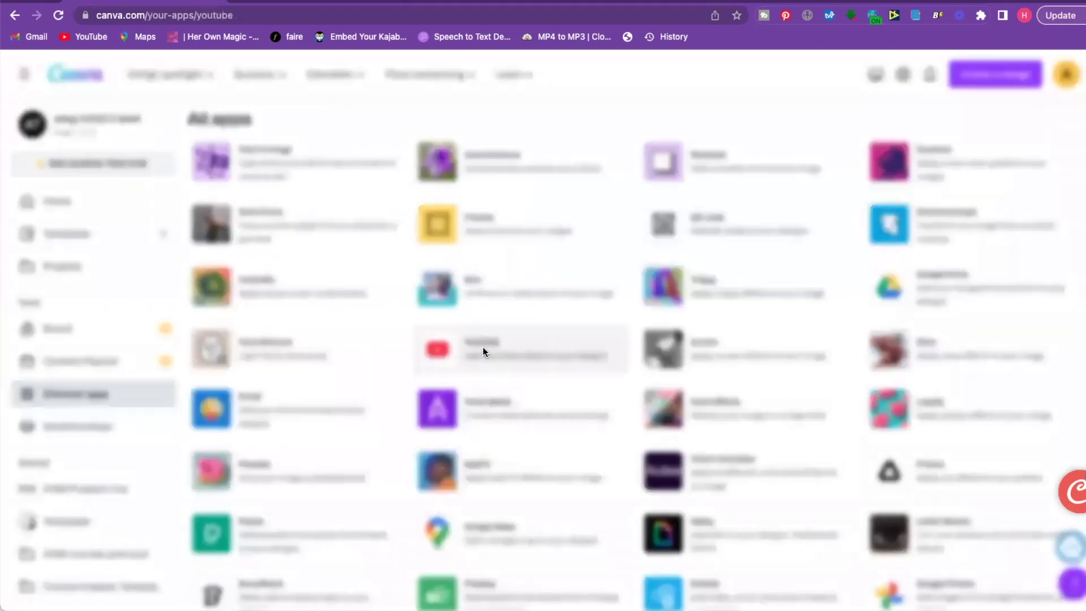
click(815, 428)
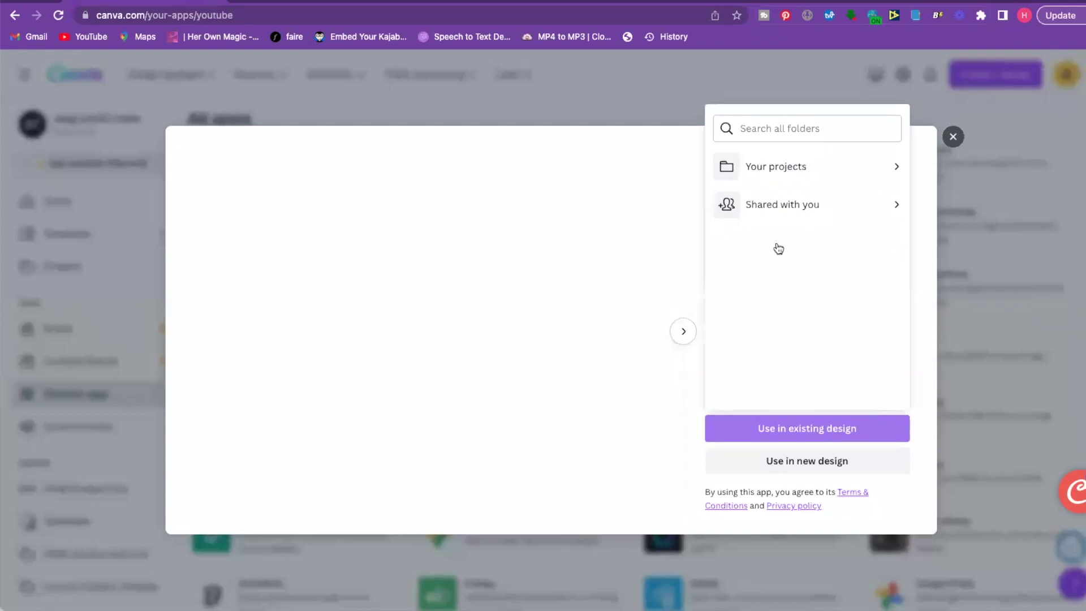
click(765, 164)
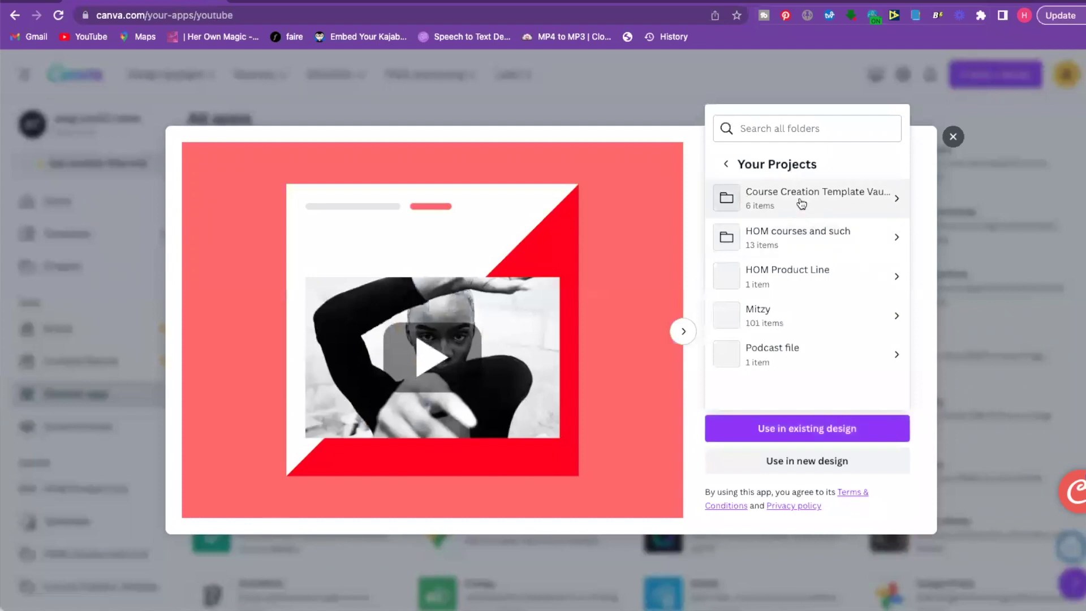
scroll(815, 286, down, 5)
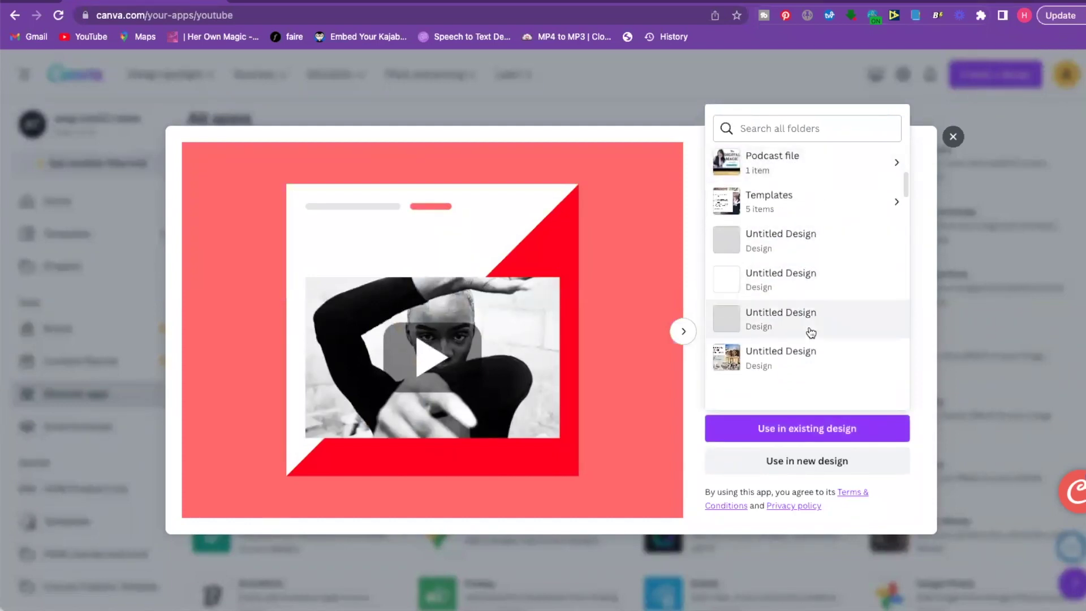
scroll(812, 332, down, 3)
scroll(811, 331, down, 3)
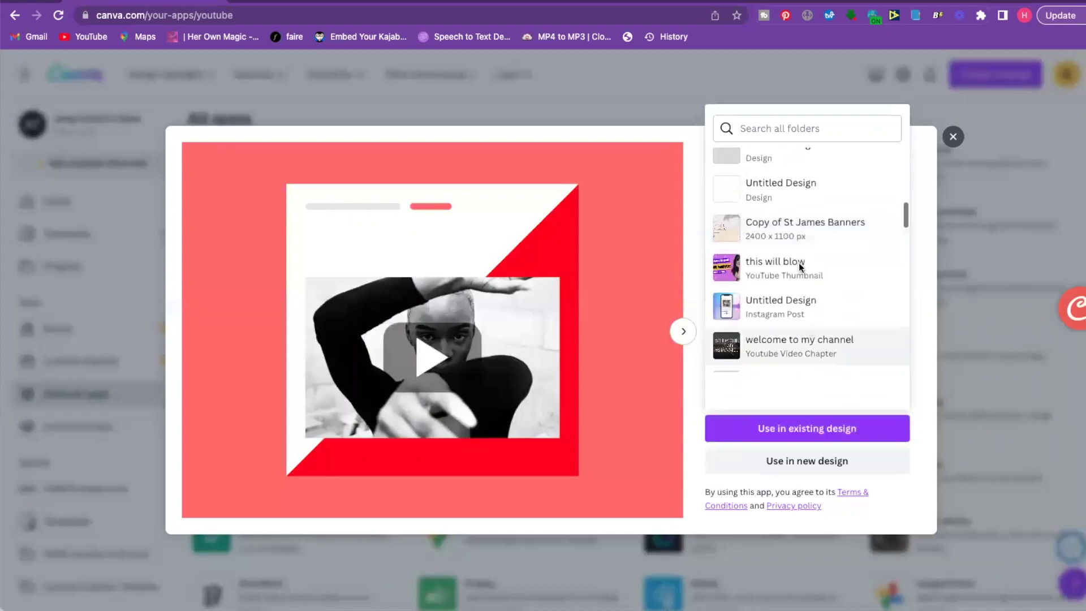
click(769, 264)
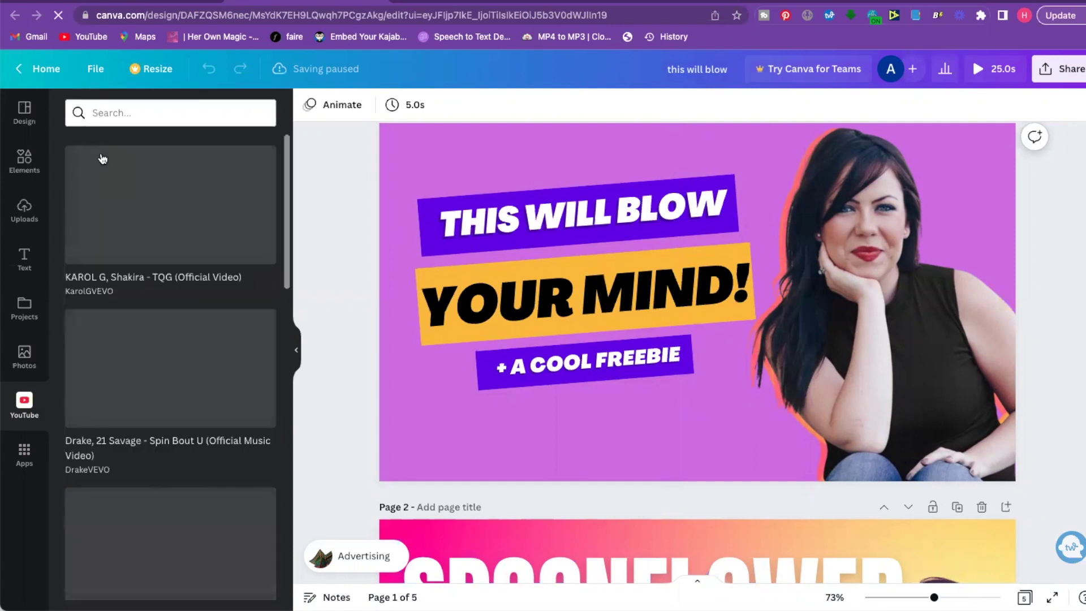
Search the YouTube app for "herownmagic" and look through the videos found
click(110, 112)
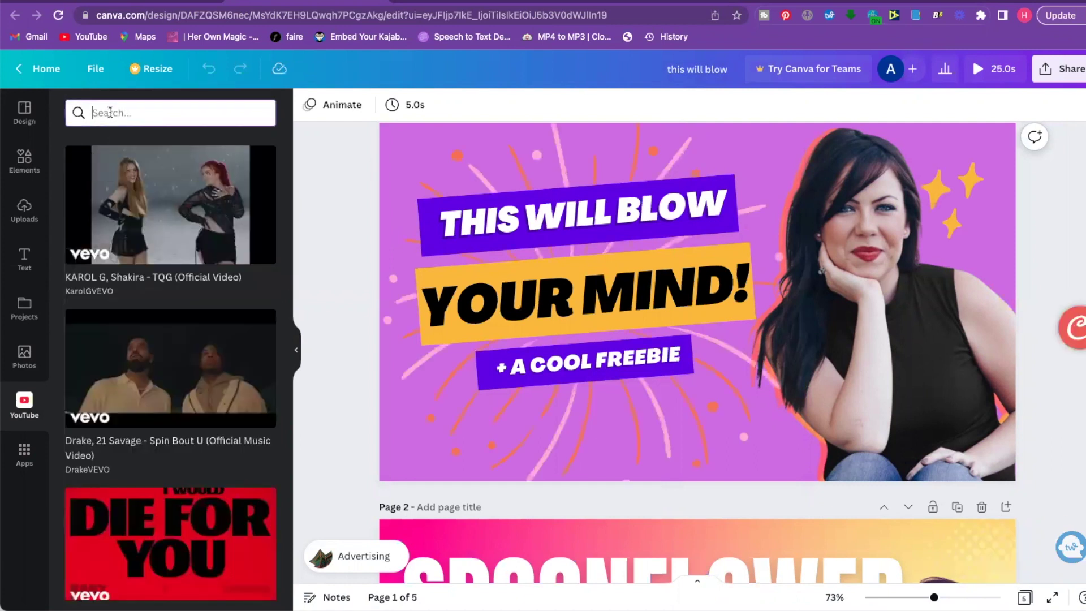
text(herownmagic)
key(Return)
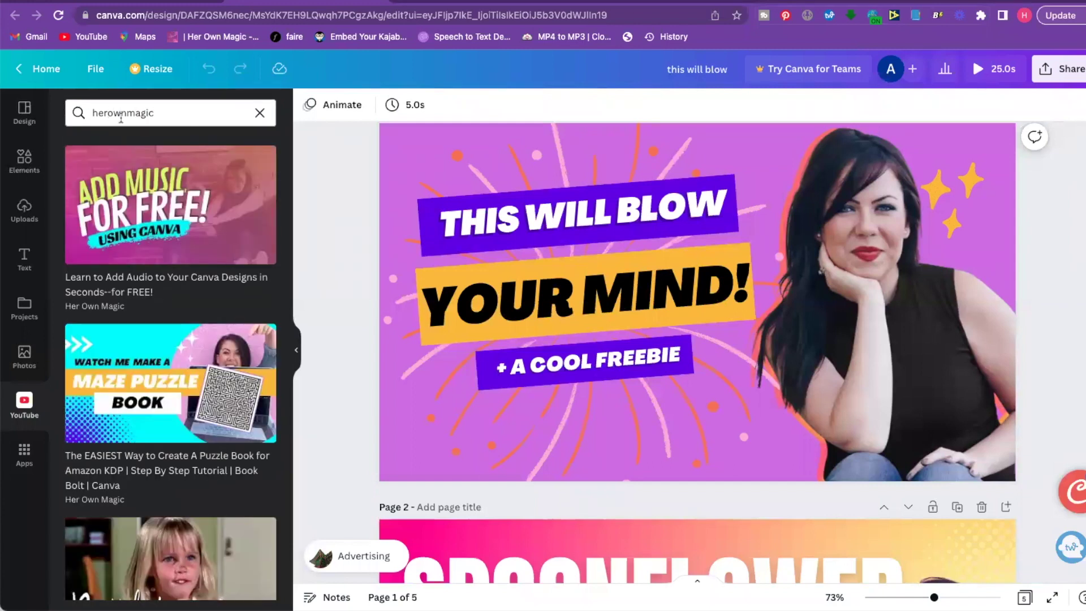
scroll(189, 389, down, 3)
scroll(189, 389, down, 6)
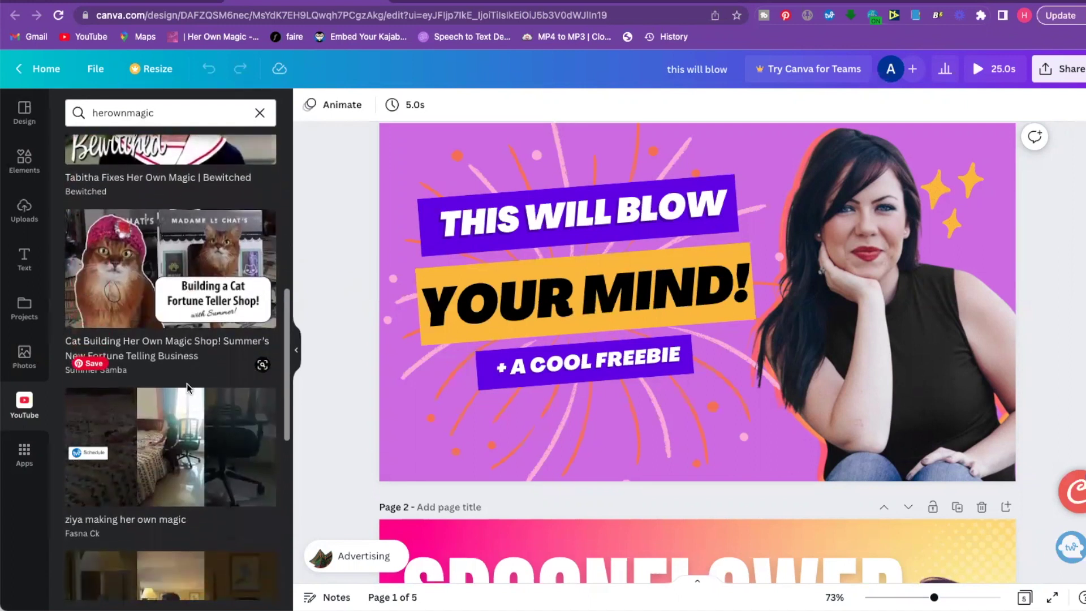
scroll(180, 442, down, 3)
scroll(176, 340, up, 12)
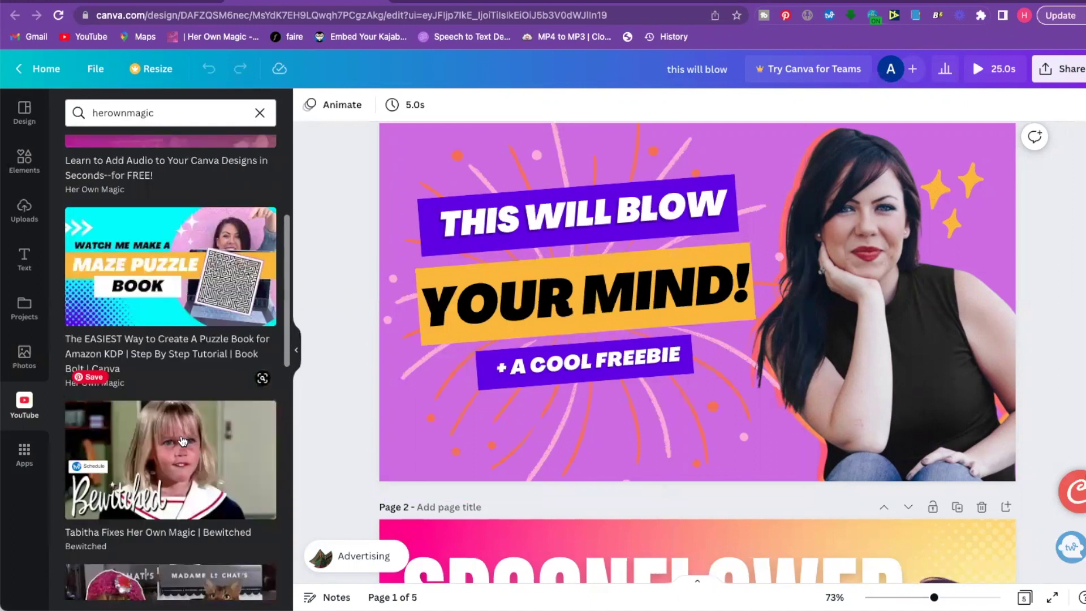
Clear the YouTube search and browse the app's suggested videos
click(260, 116)
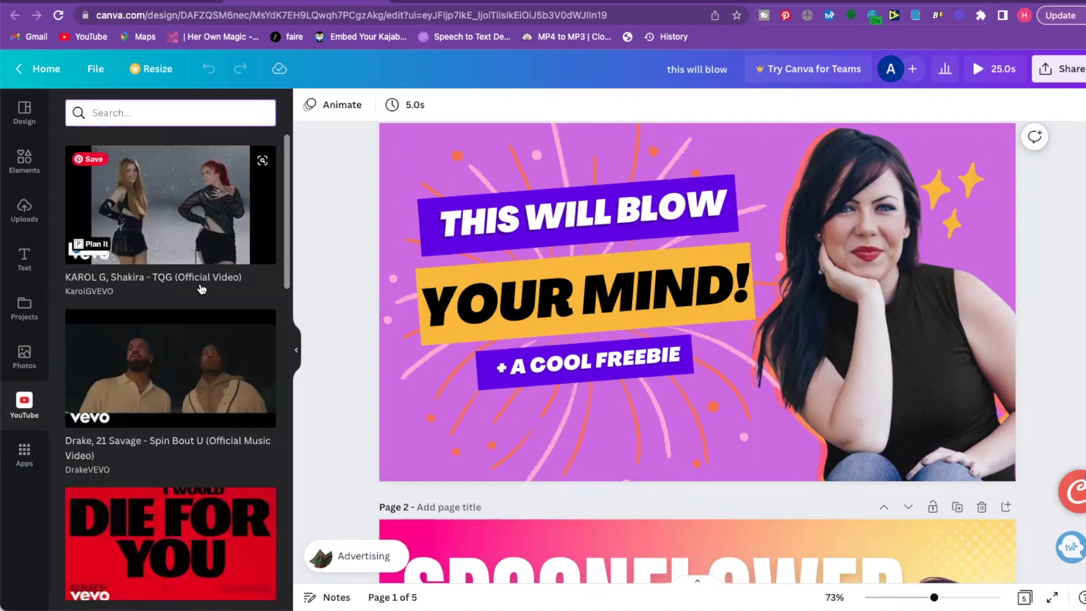
scroll(203, 291, down, 5)
scroll(203, 291, down, 14)
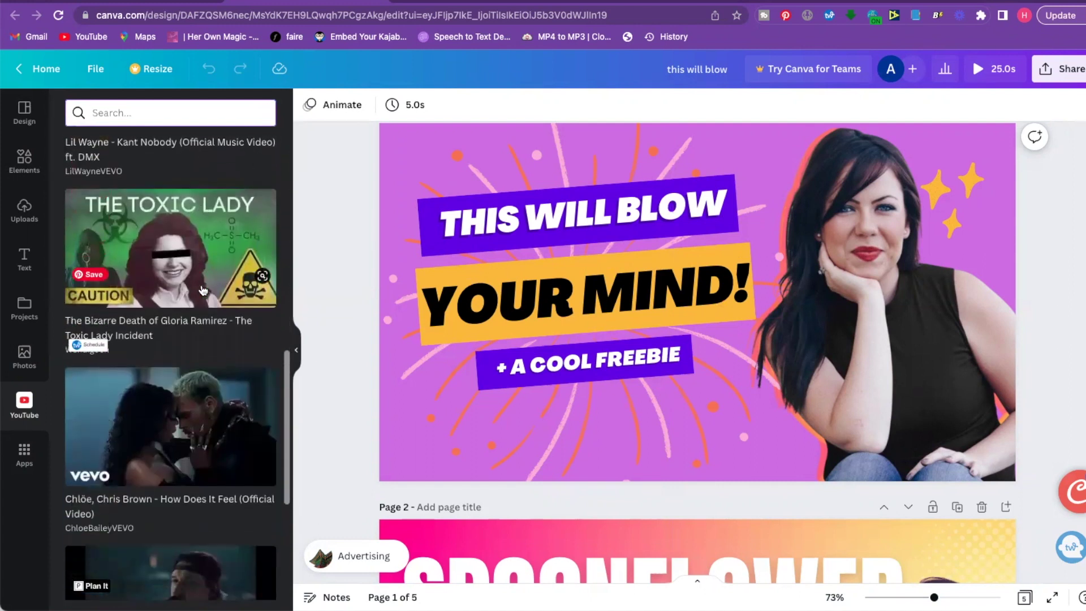
scroll(200, 284, down, 3)
scroll(200, 283, up, 15)
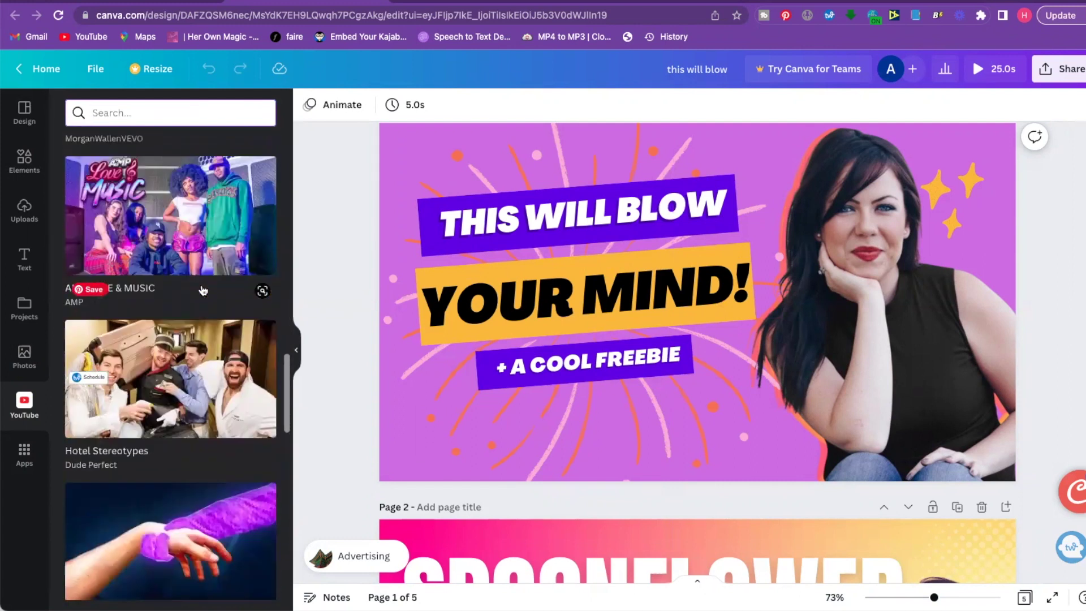
Find the "Learn to Add Audio to Your Canva Designs in Seconds--for FREE!" video by searching YouTube for "herownmagic" and add it to page 1
click(252, 114)
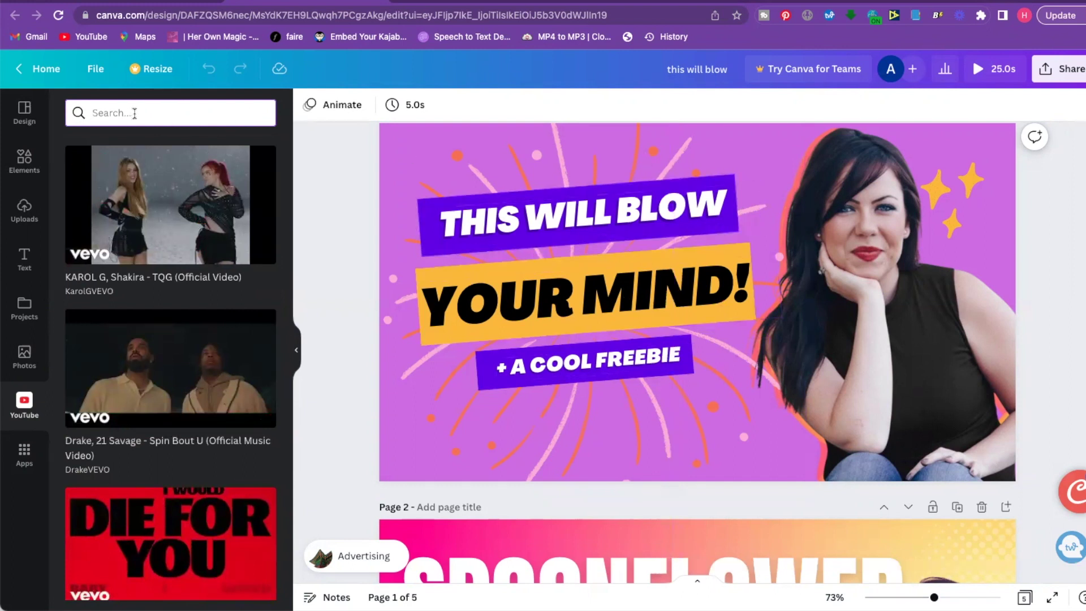
text(herownmagic)
key(Return)
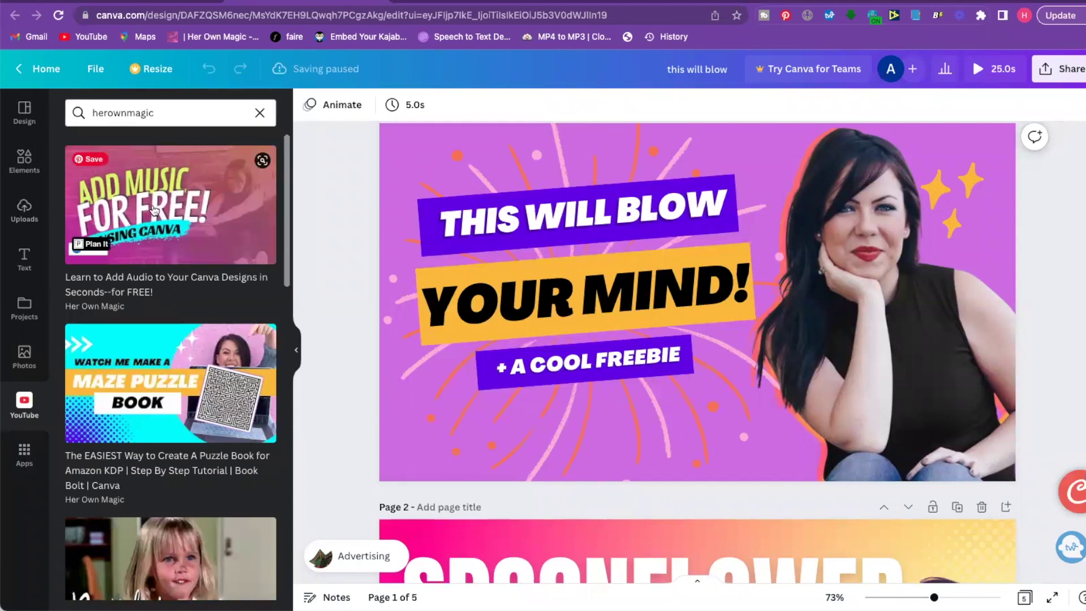
click(153, 209)
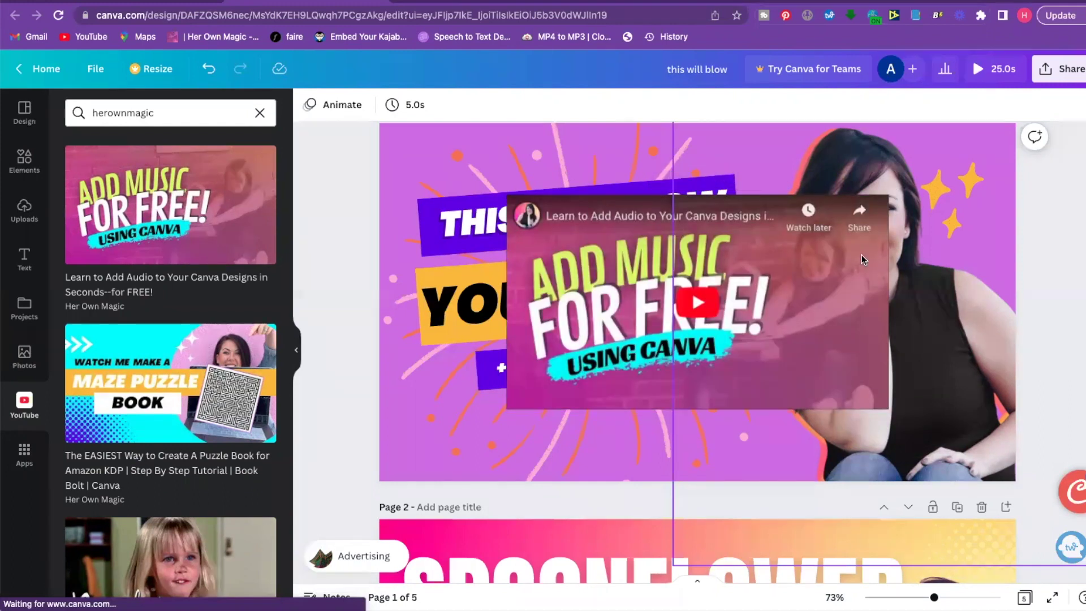
Shrink the embedded video to about a third of the page width and reposition it on page 1
click(883, 198)
drag(887, 195, 733, 282)
drag(689, 330, 791, 376)
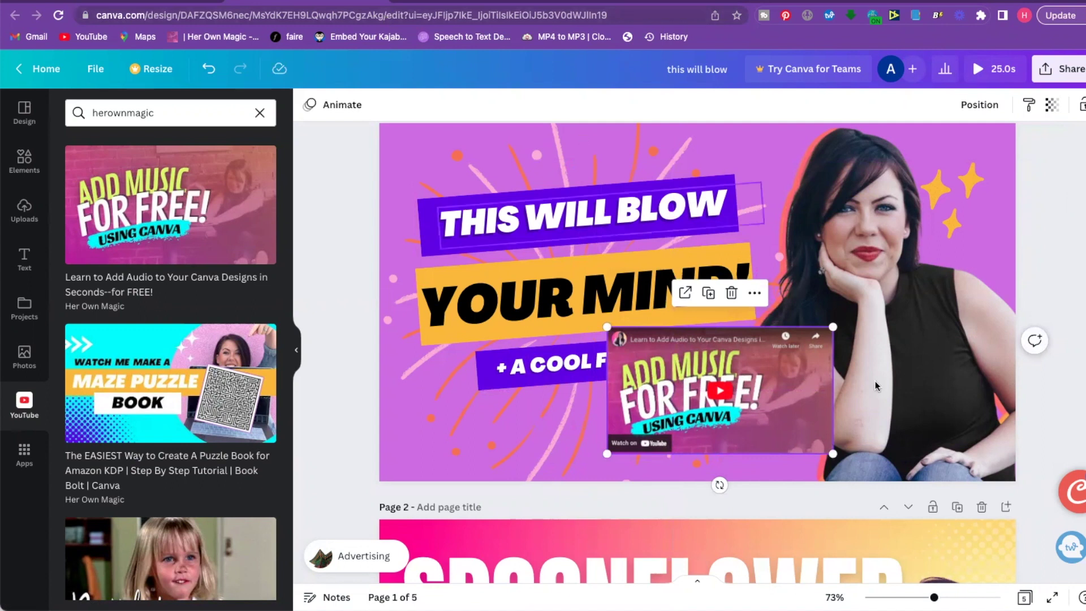
drag(798, 372, 663, 281)
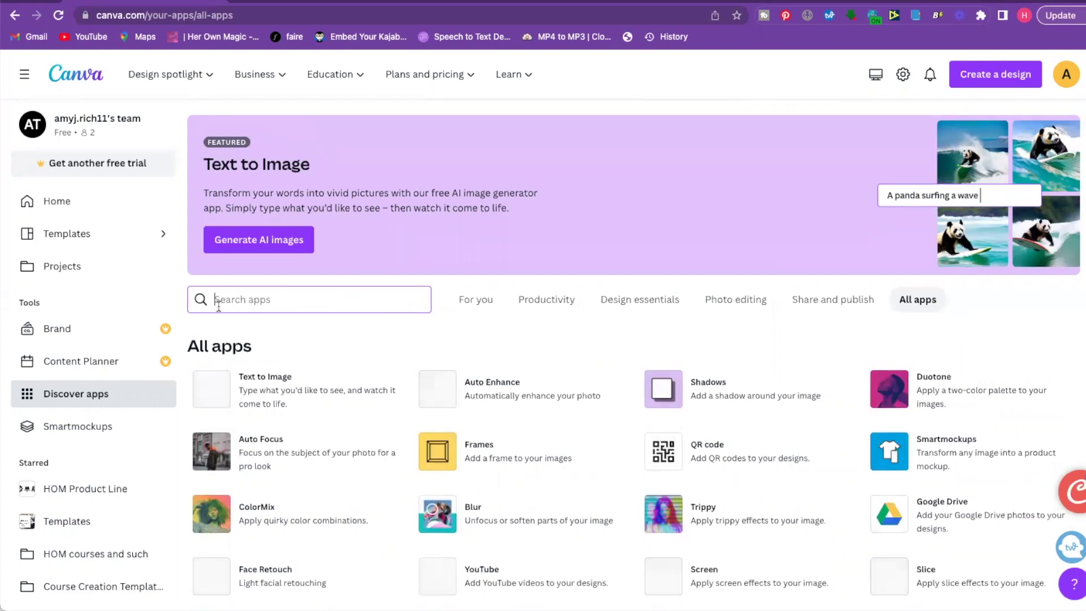
Search the apps directory for Pixton and use it in a new square Instagram Post design
text(pixton)
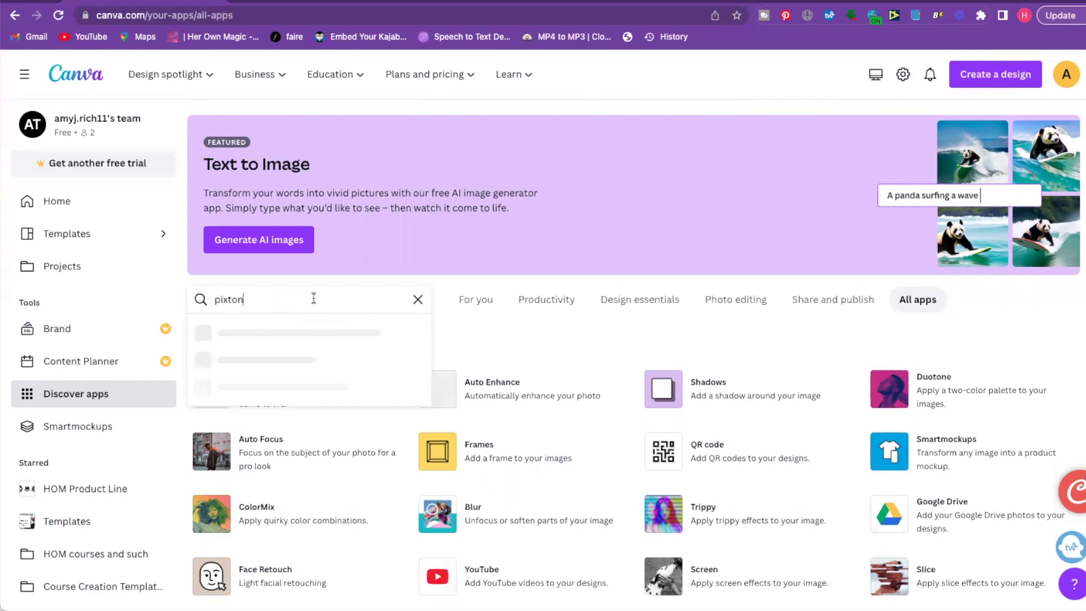
key(Return)
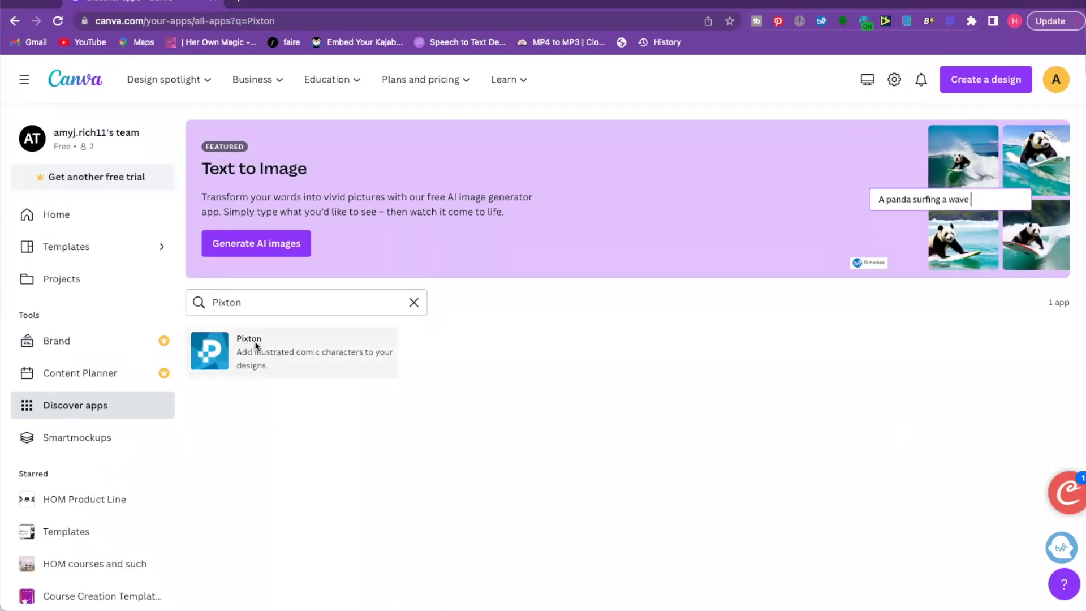
click(232, 352)
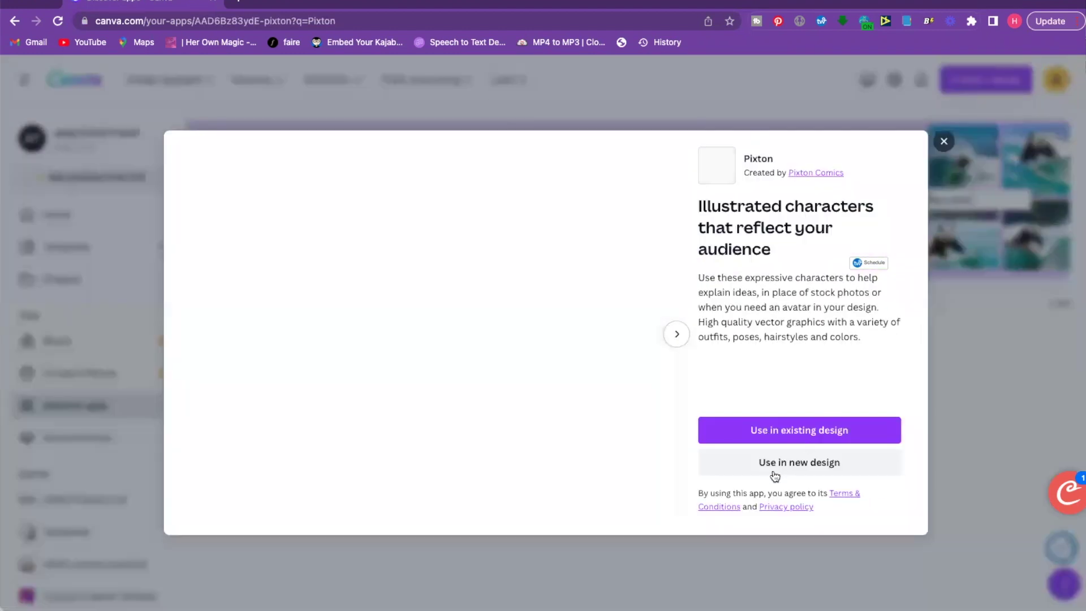
click(774, 472)
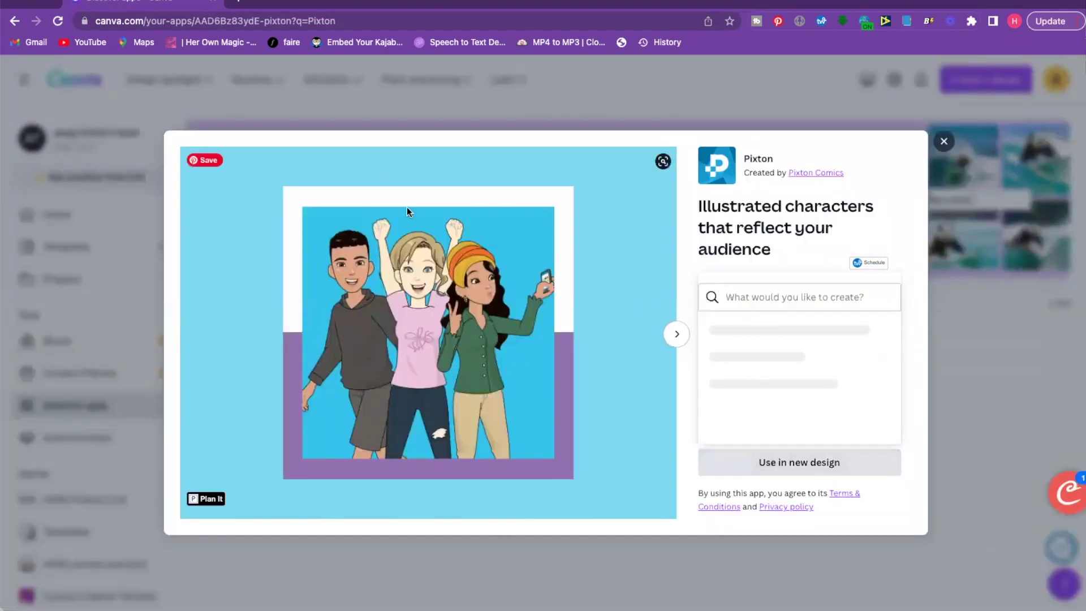
scroll(735, 382, down, 3)
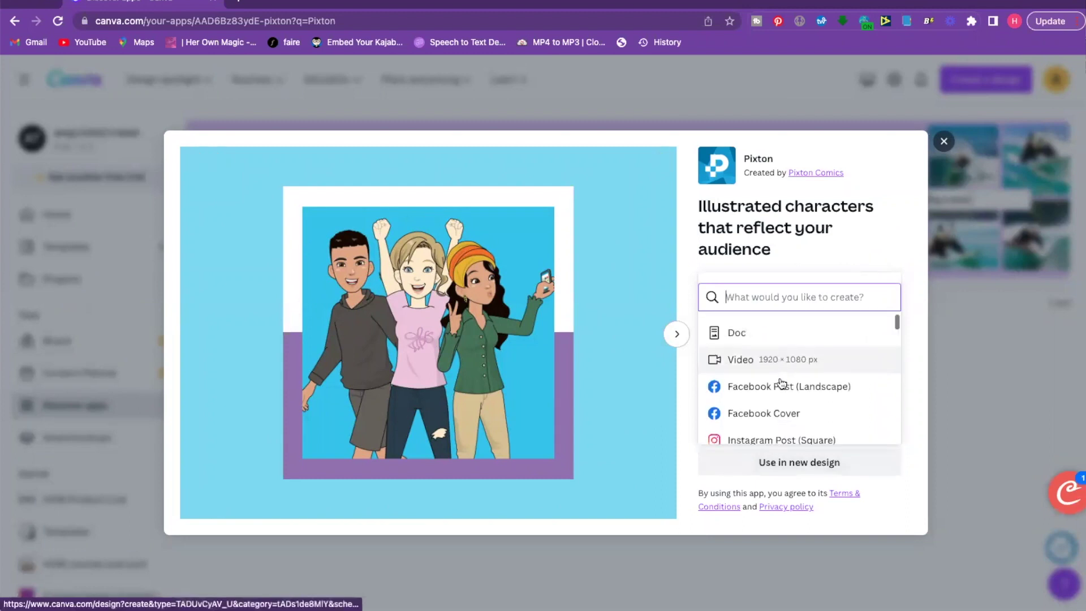
click(777, 334)
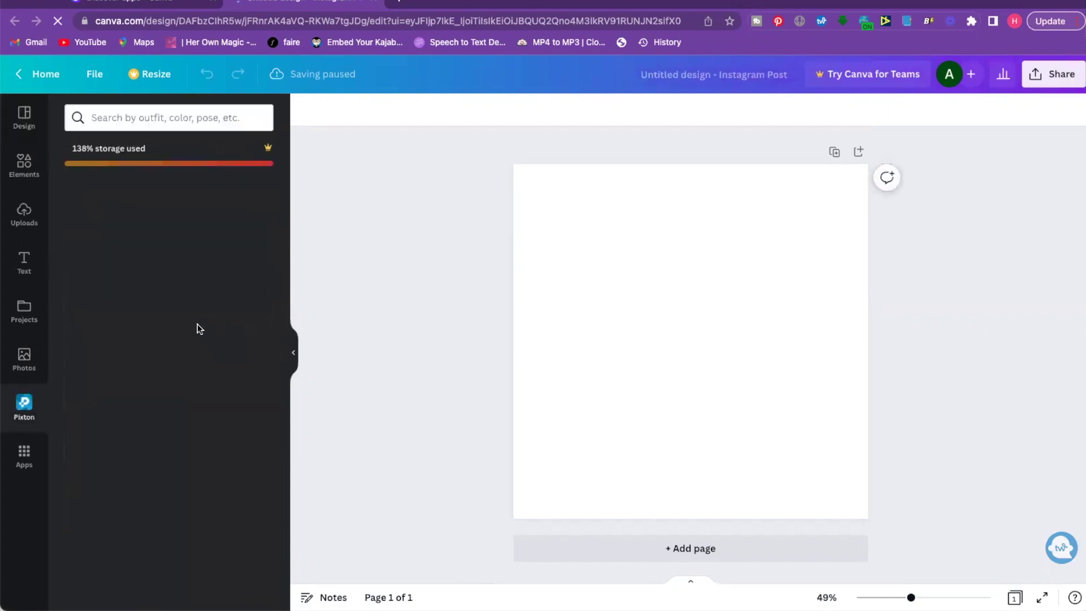
Browse Pixton's illustrated characters, and return to the apps directory with the Pixton details closed
scroll(197, 323, down, 1)
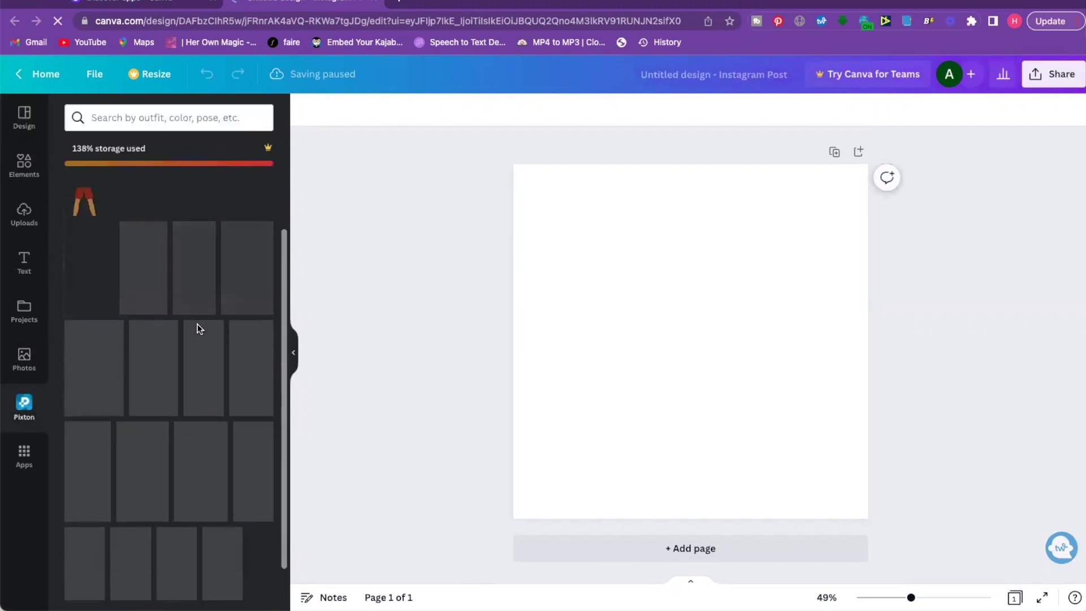
scroll(198, 329, down, 3)
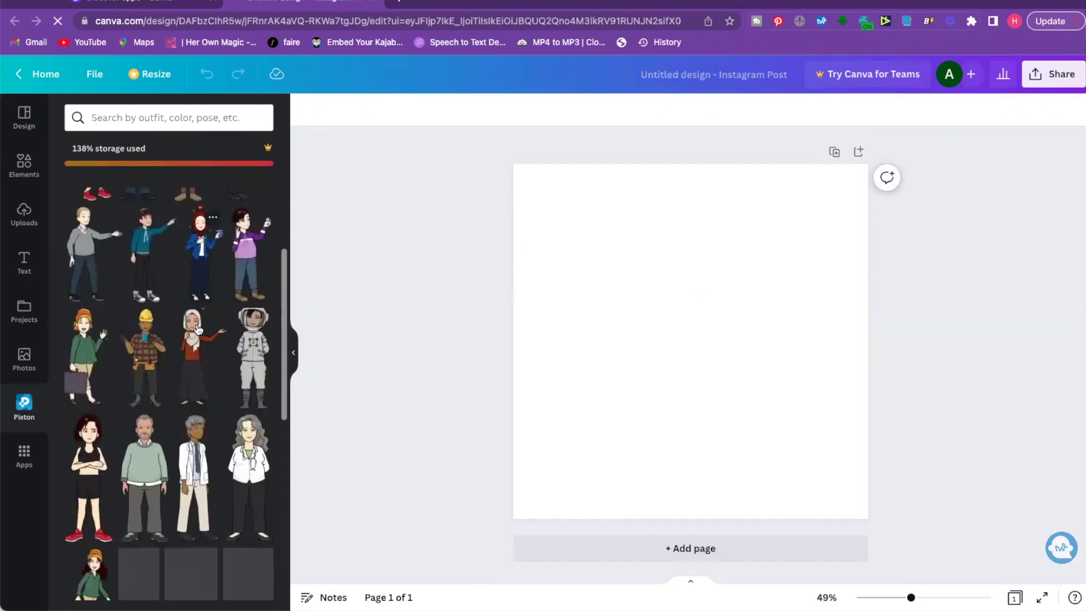
scroll(253, 351, down, 10)
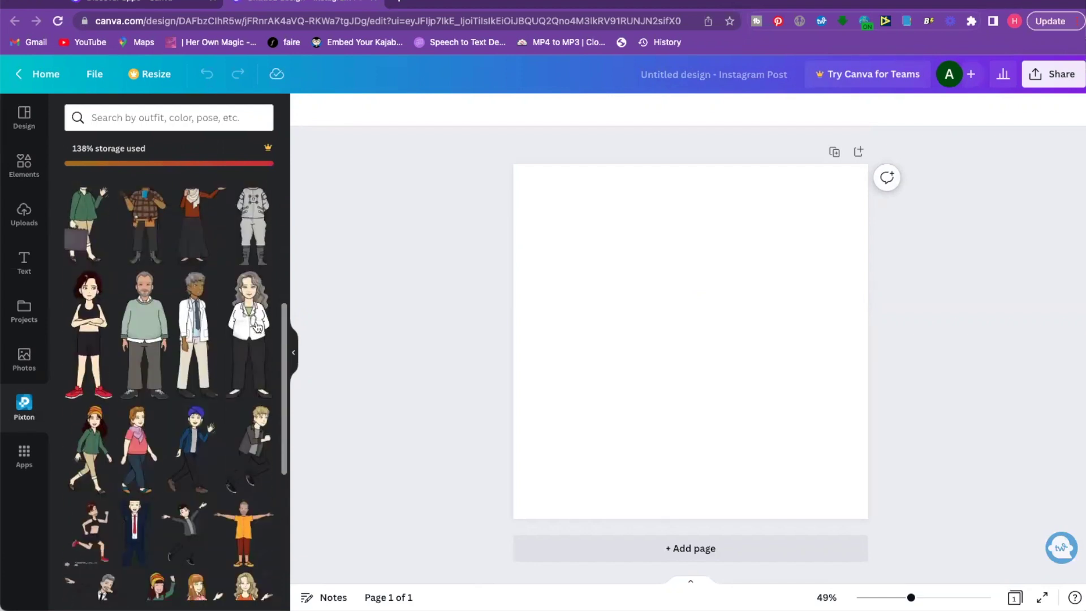
scroll(214, 317, down, 10)
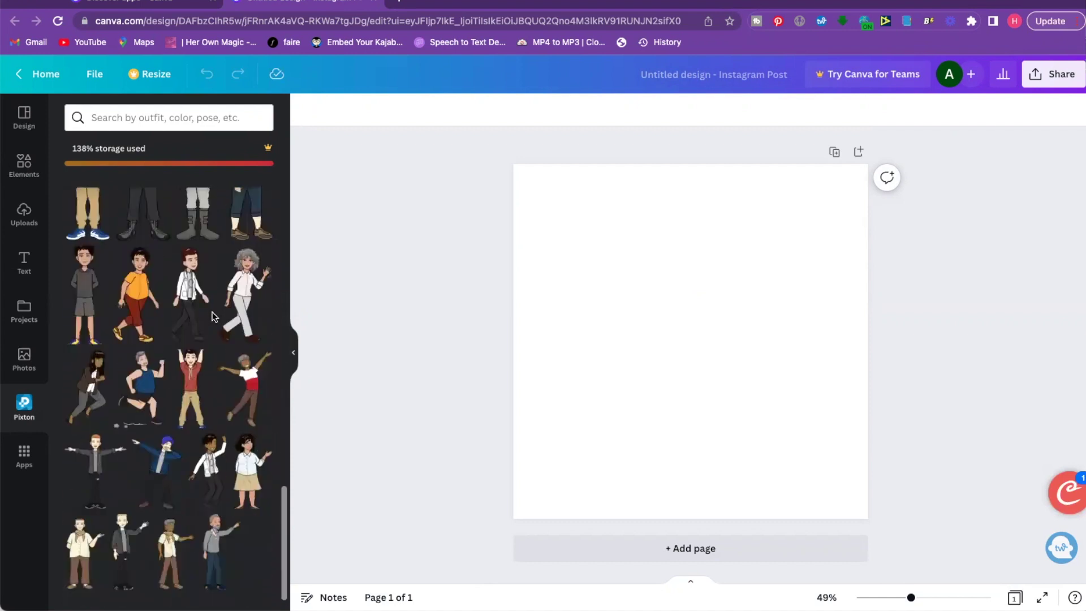
scroll(214, 315, down, 1)
scroll(264, 315, down, 10)
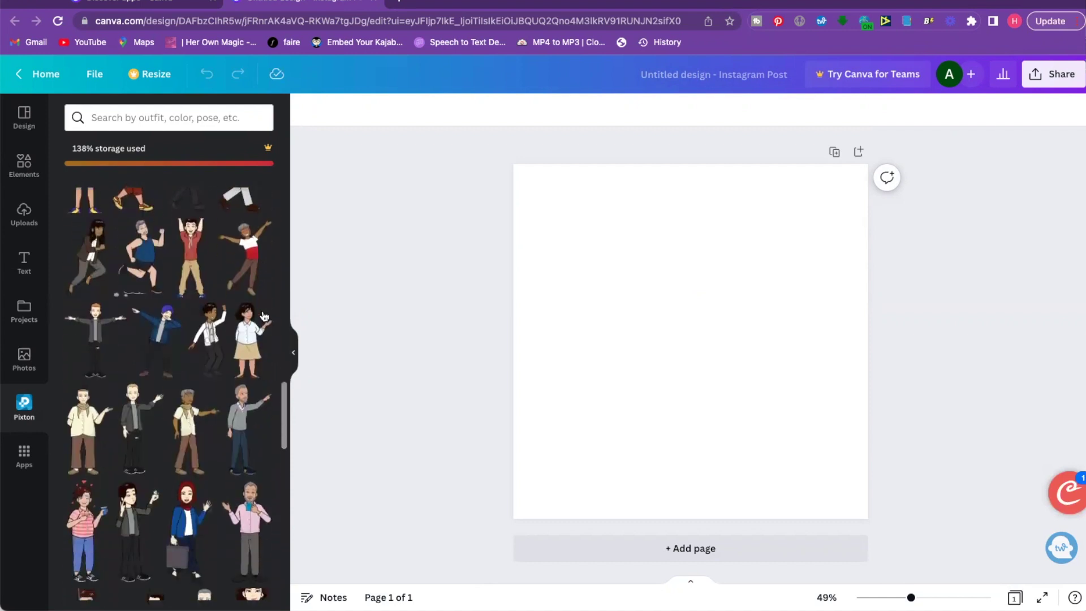
scroll(264, 316, down, 1)
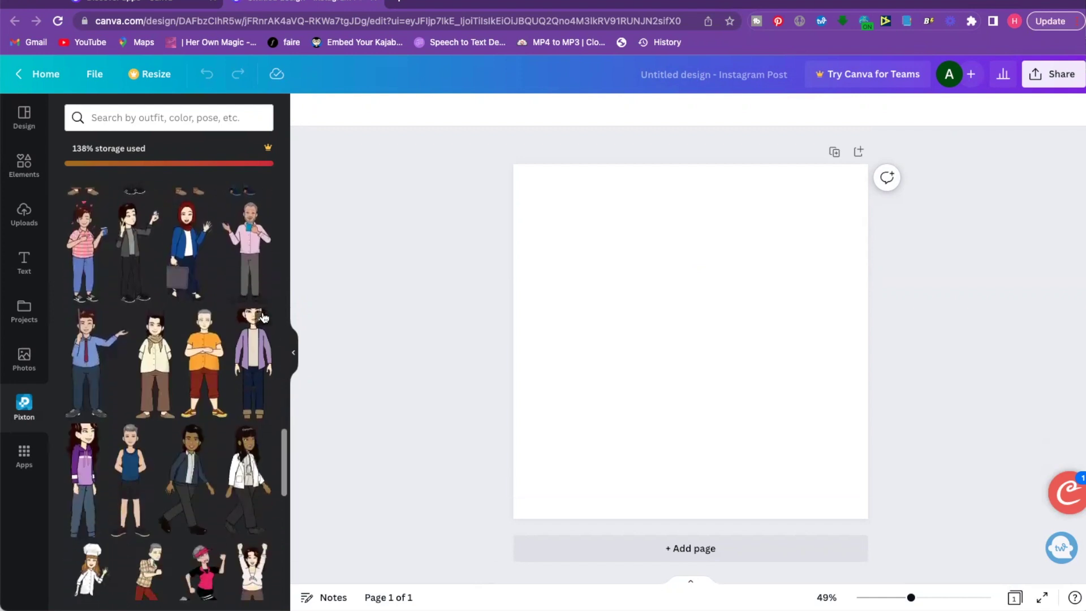
scroll(258, 322, down, 10)
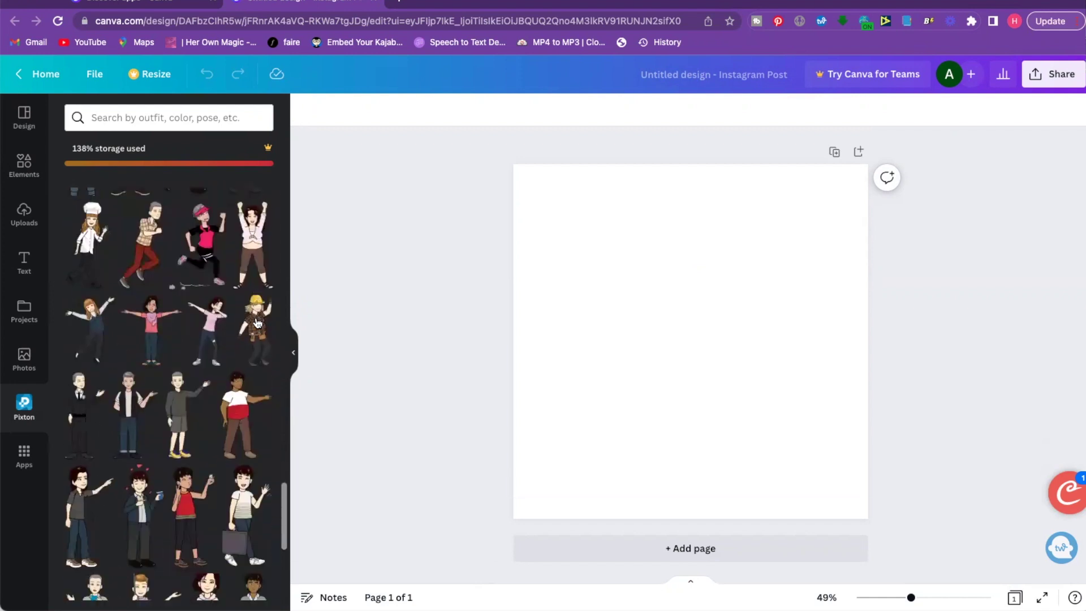
click(180, 3)
click(943, 141)
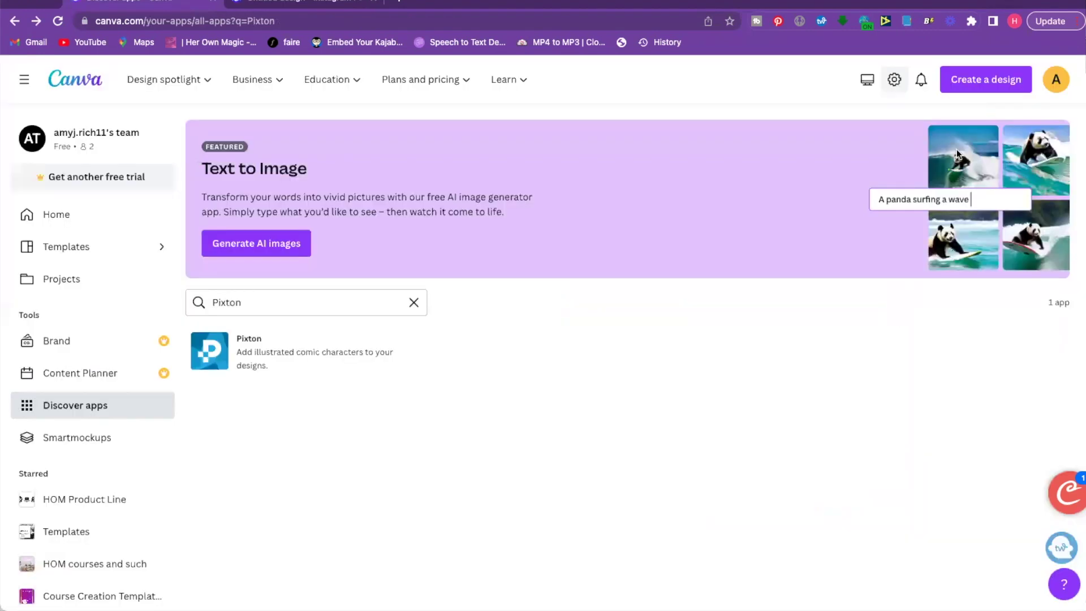
Create a new Comic Strip design by searching the design types for "comic"
click(987, 80)
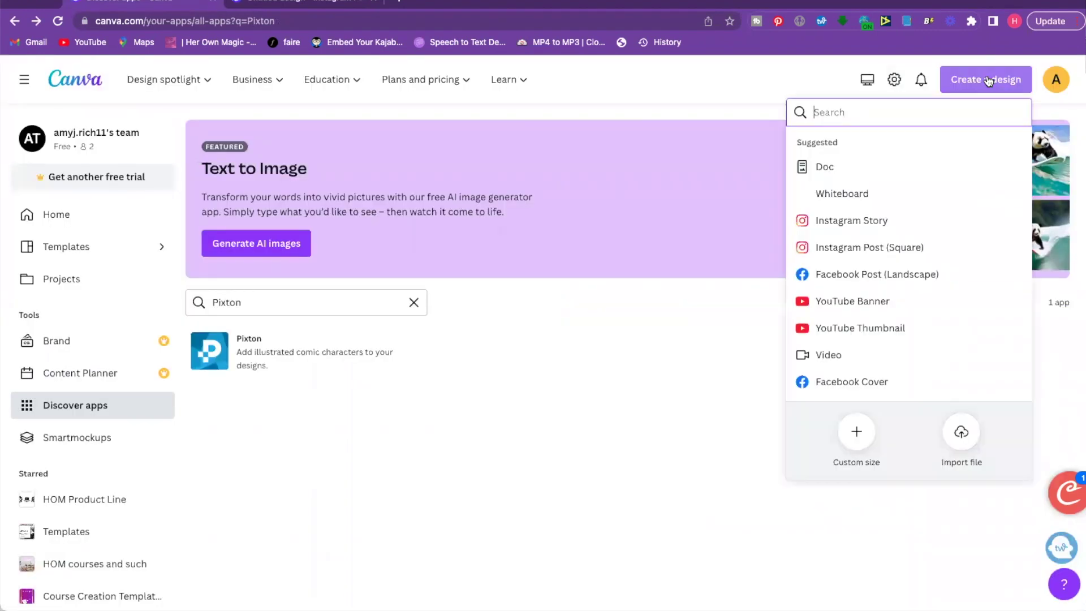
text(comic)
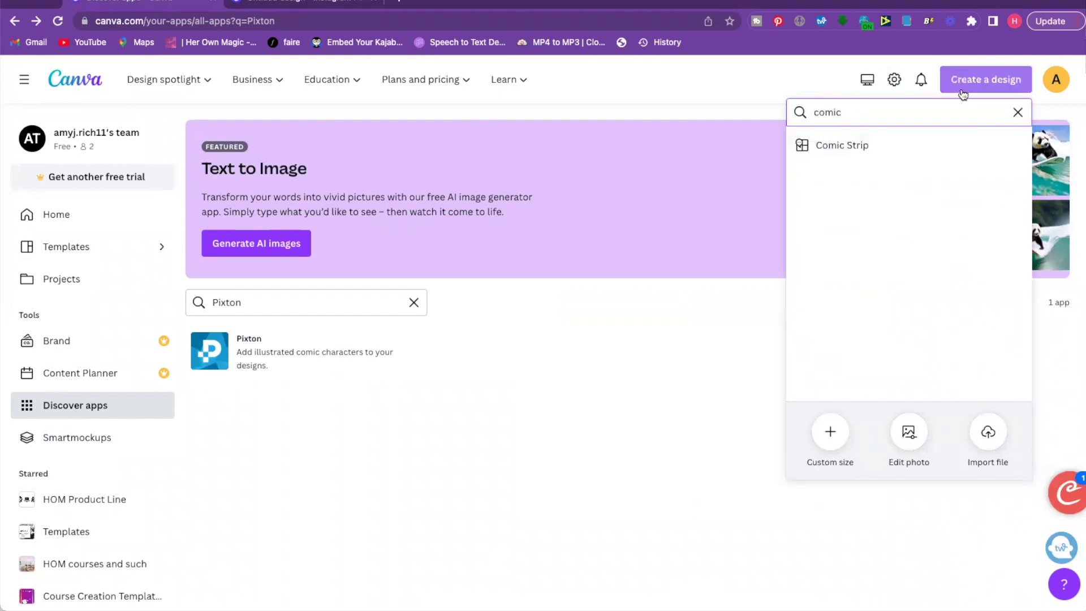
click(848, 146)
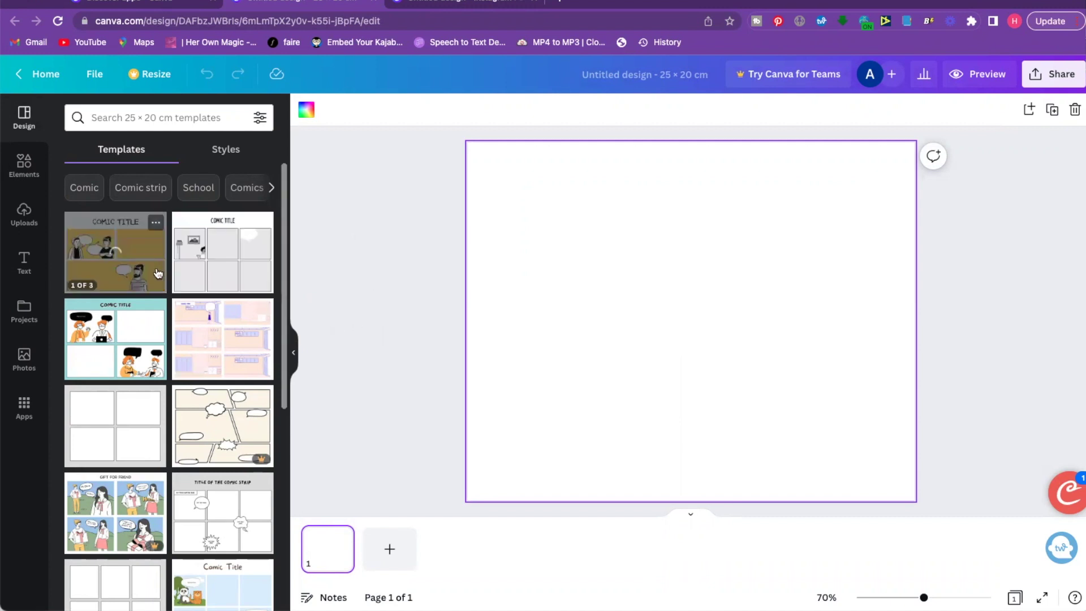
Apply the blank grey comic template with six slanted white panels to page 1
scroll(238, 329, down, 5)
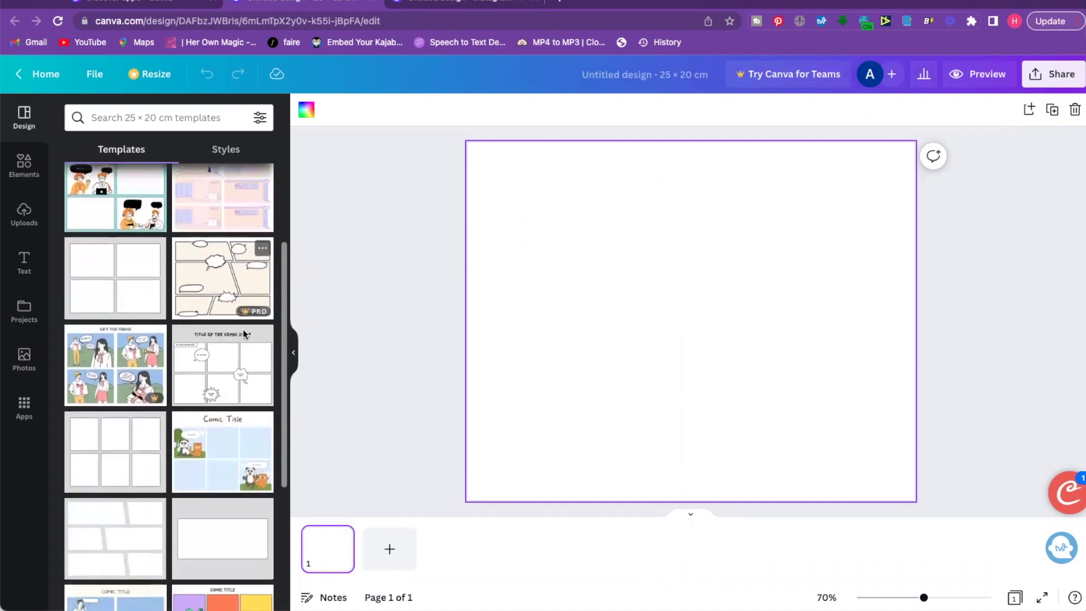
scroll(243, 334, down, 4)
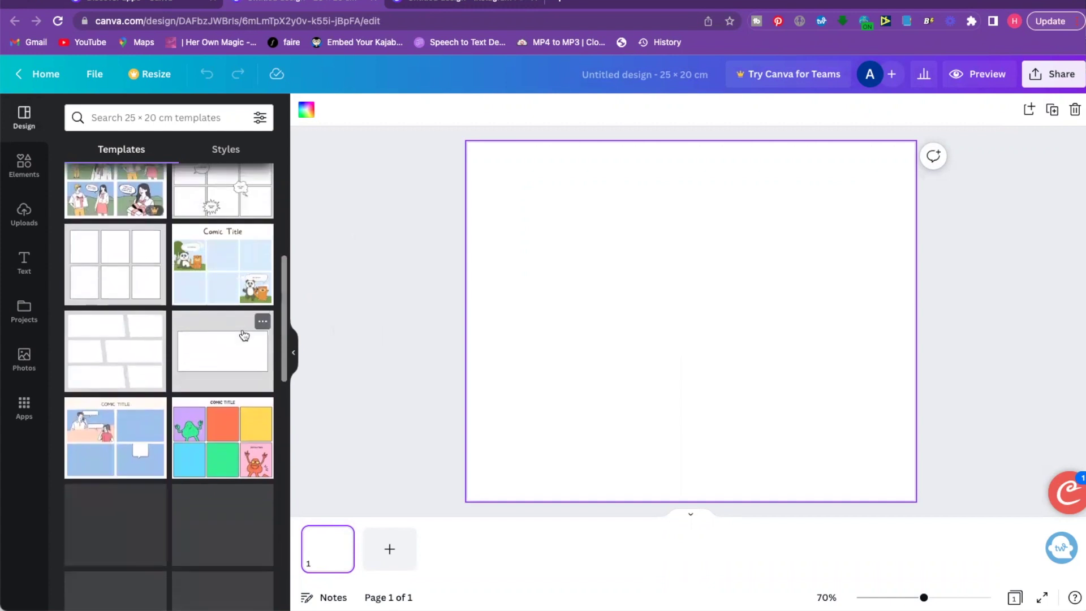
scroll(243, 334, down, 1)
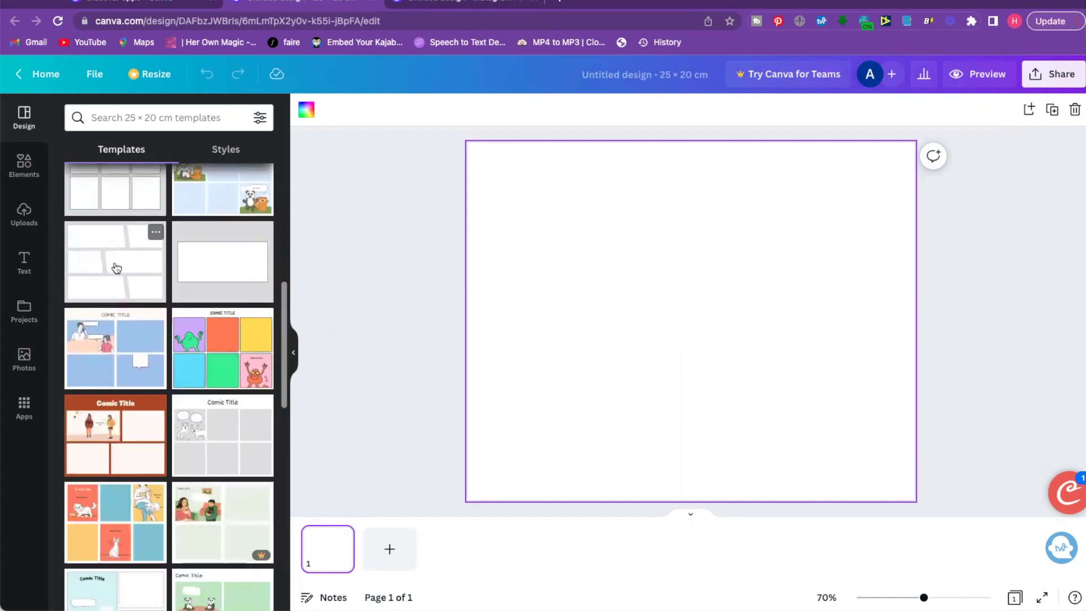
click(116, 267)
Try the green brand kit color on the first comic panel of the top row, and undo the color change
click(553, 182)
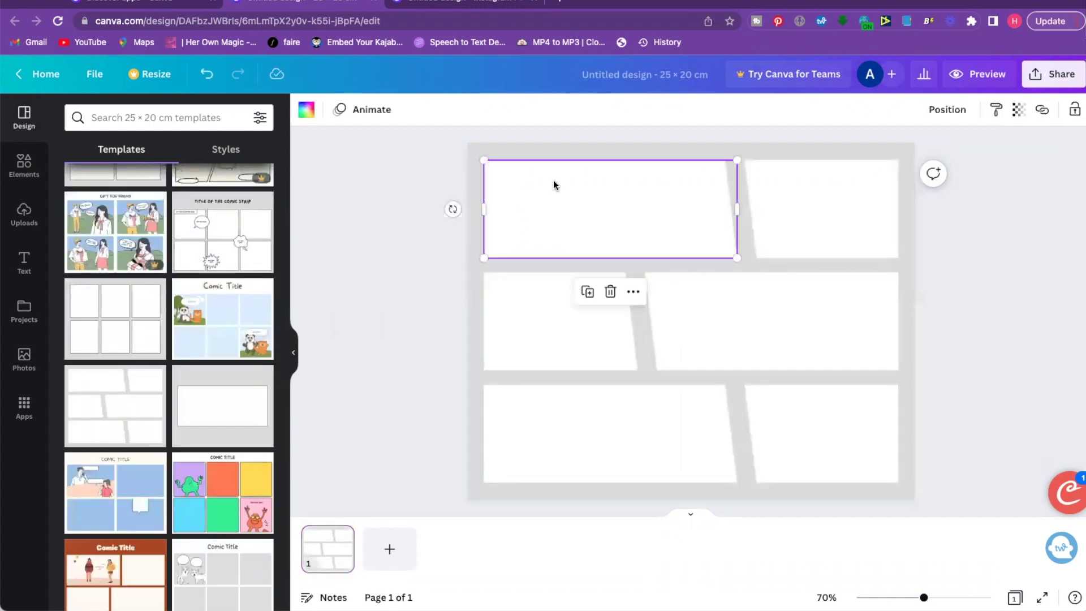
click(304, 115)
click(116, 281)
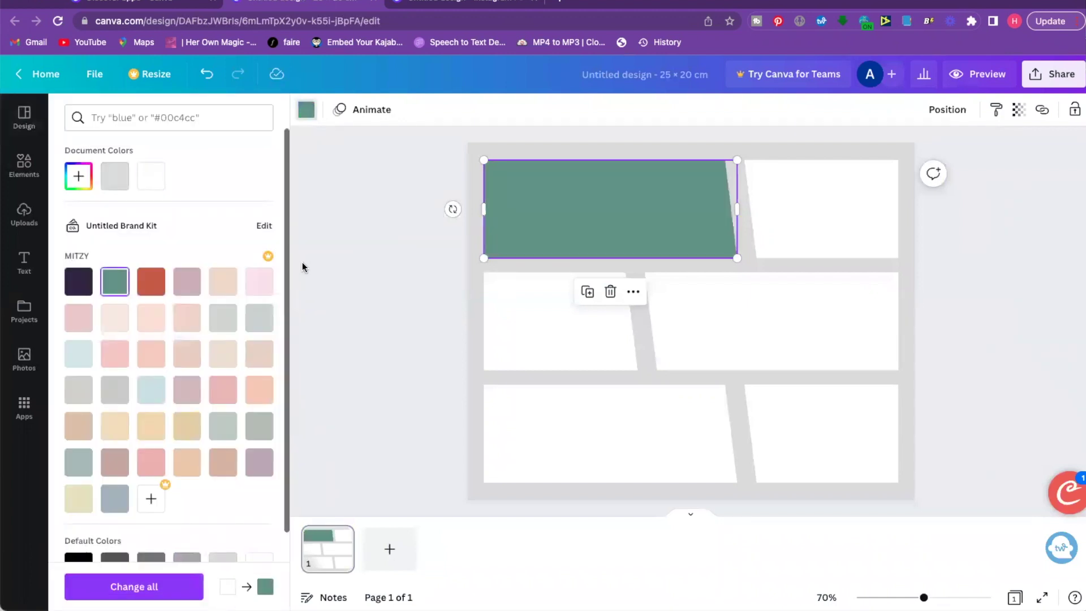
click(307, 259)
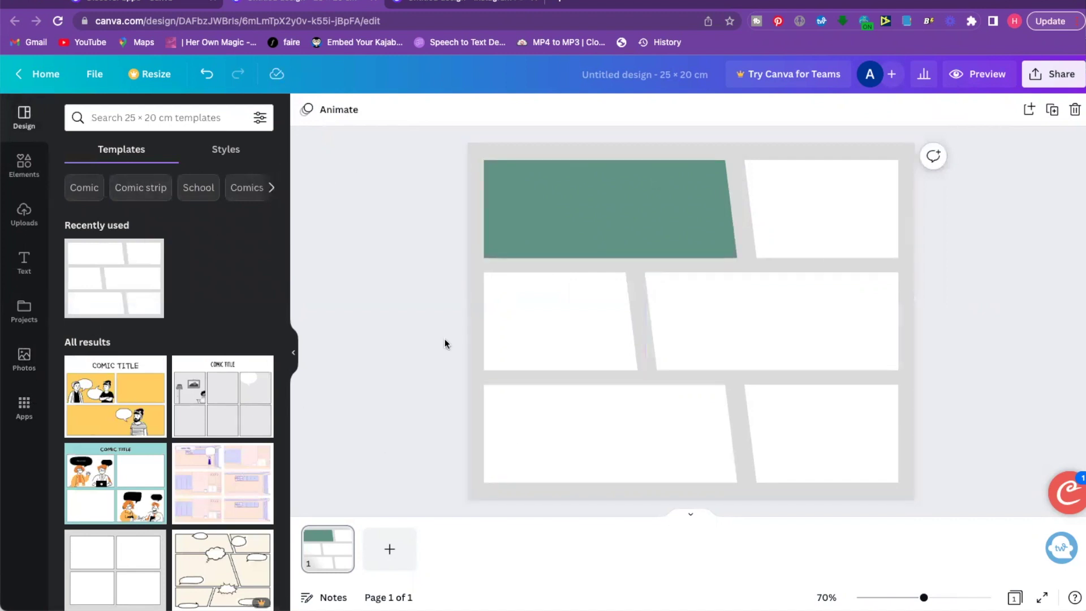
key(ctrl+z)
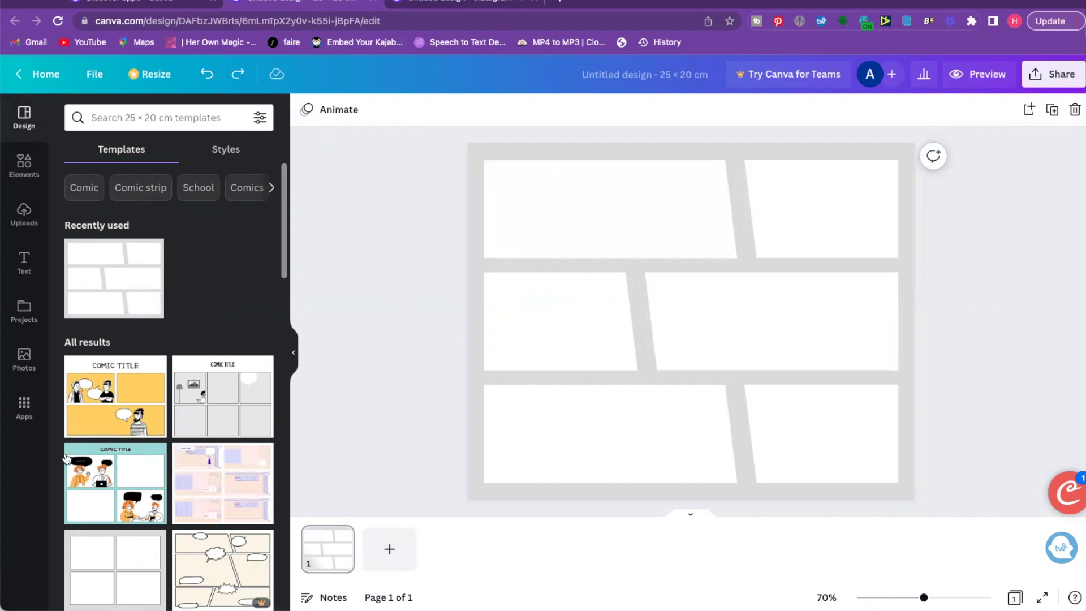
Search Canva's apps for "pixton" within the comic strip design and open the Pixton app
click(25, 406)
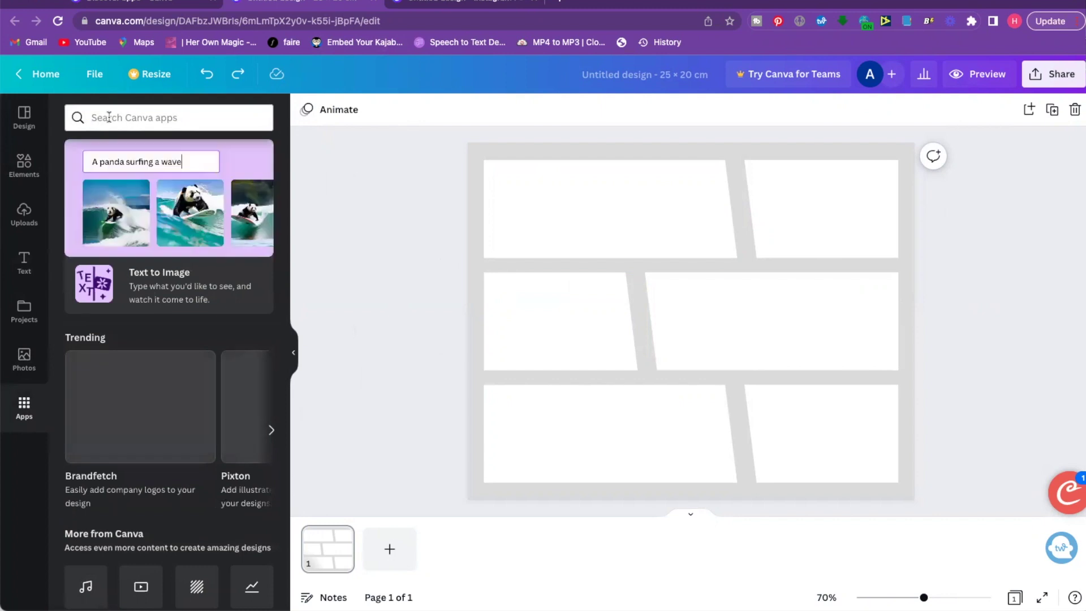
text(pixton)
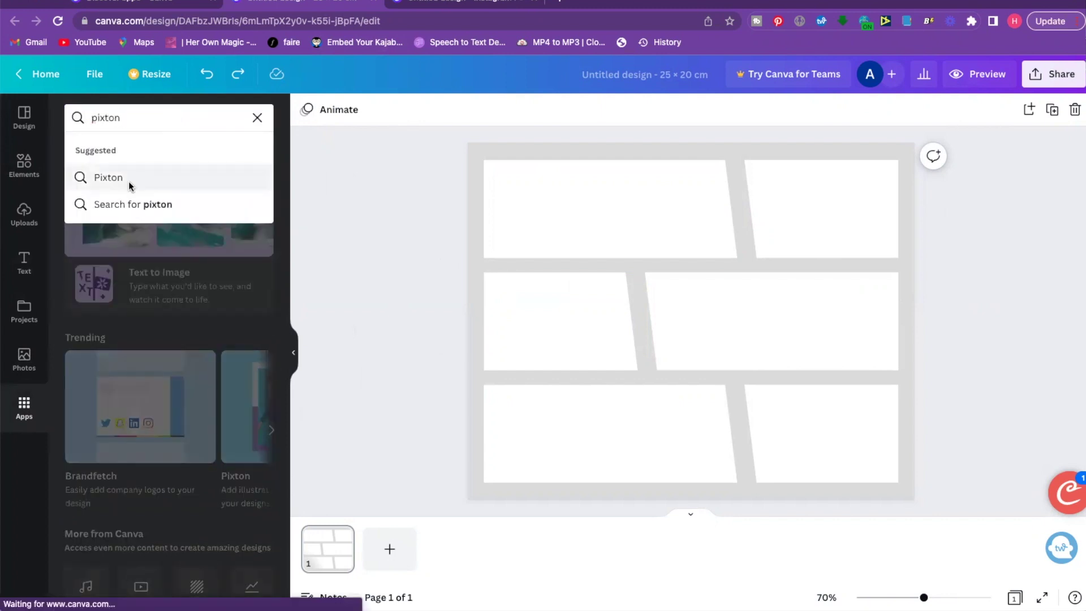
click(128, 181)
click(84, 170)
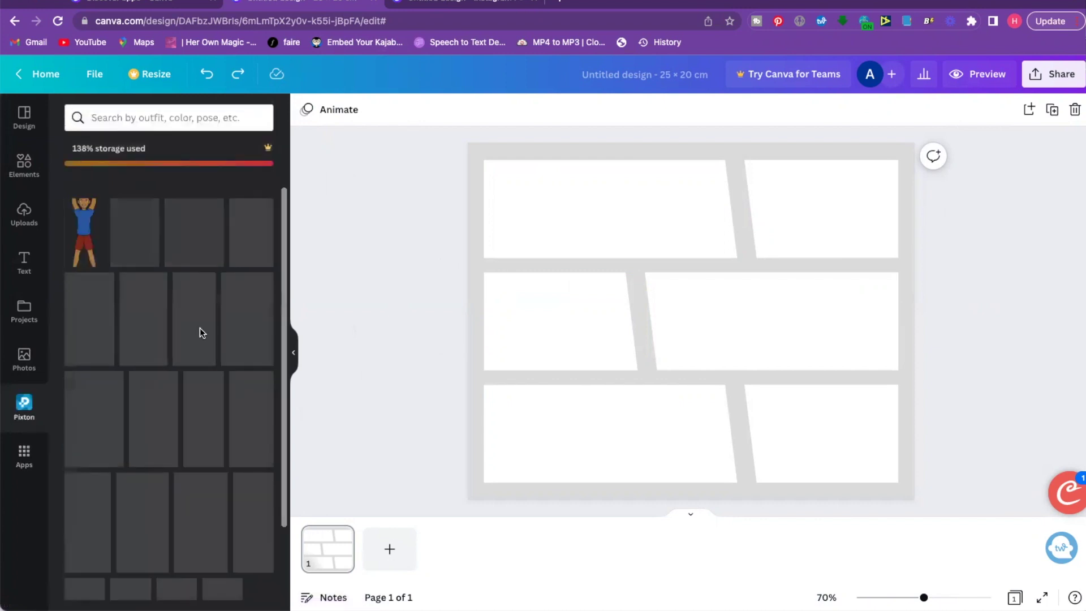
Try to add Pixton's astronaut character to the comic page, and dismiss the Canva for Teams offer
scroll(215, 406, down, 3)
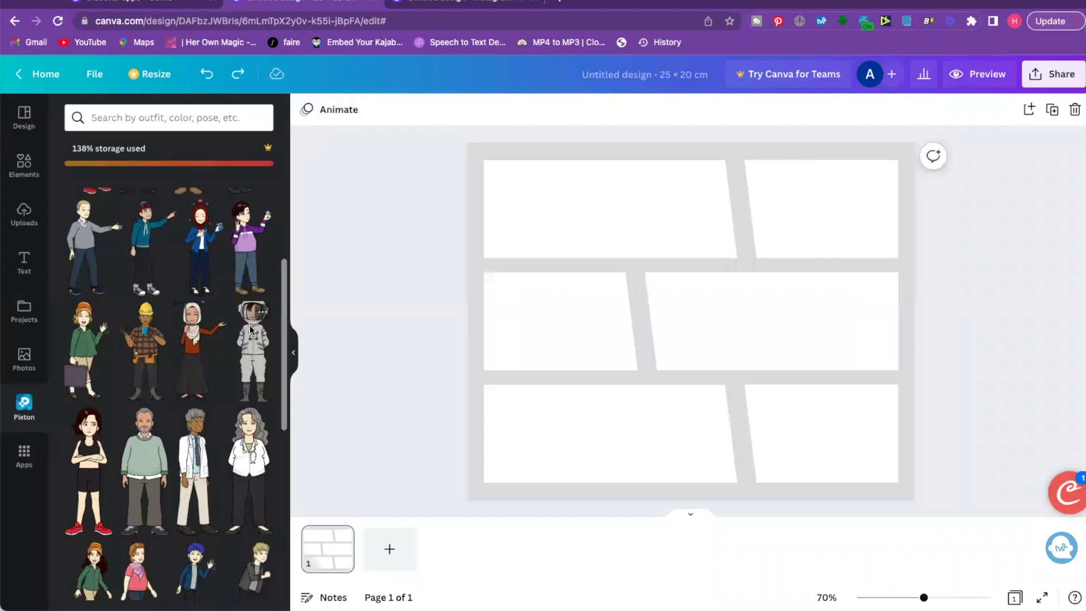
click(249, 324)
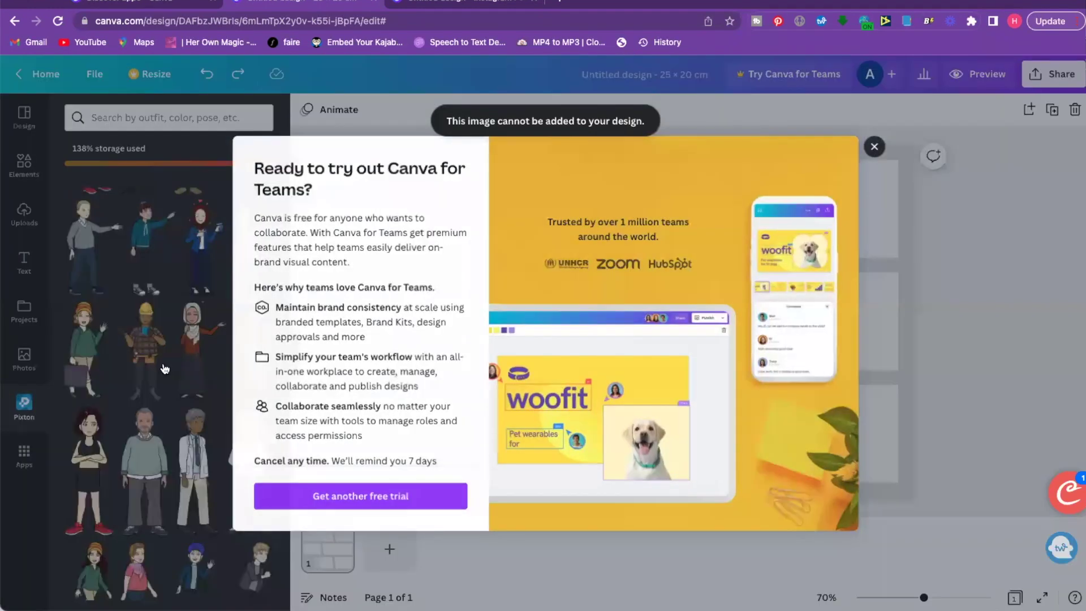
click(164, 368)
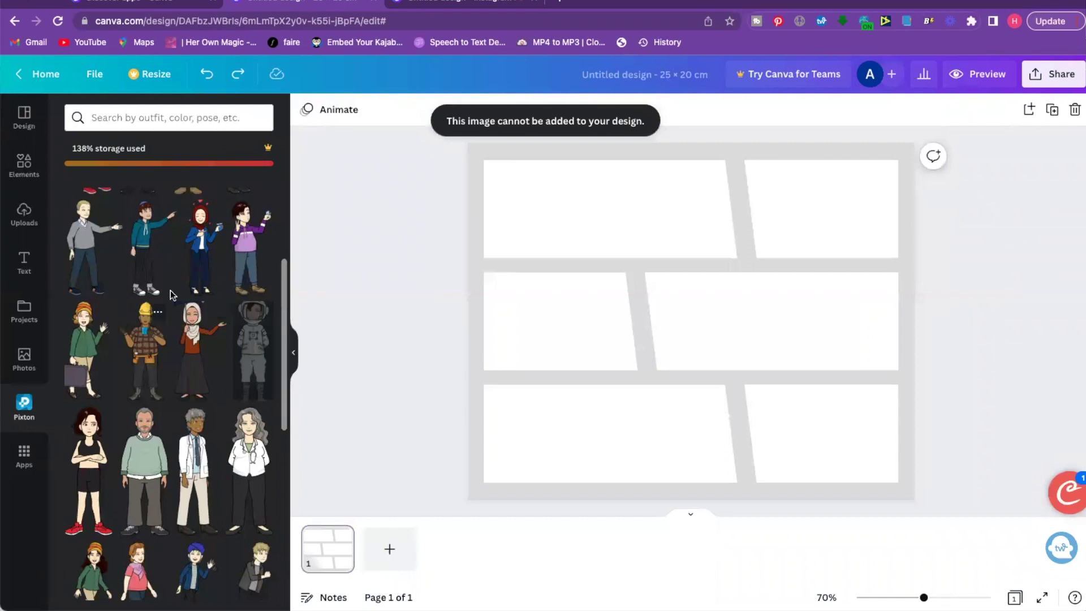
Examine the range of Pixton characters, outfits and poses available for the comic strip
scroll(147, 350, down, 3)
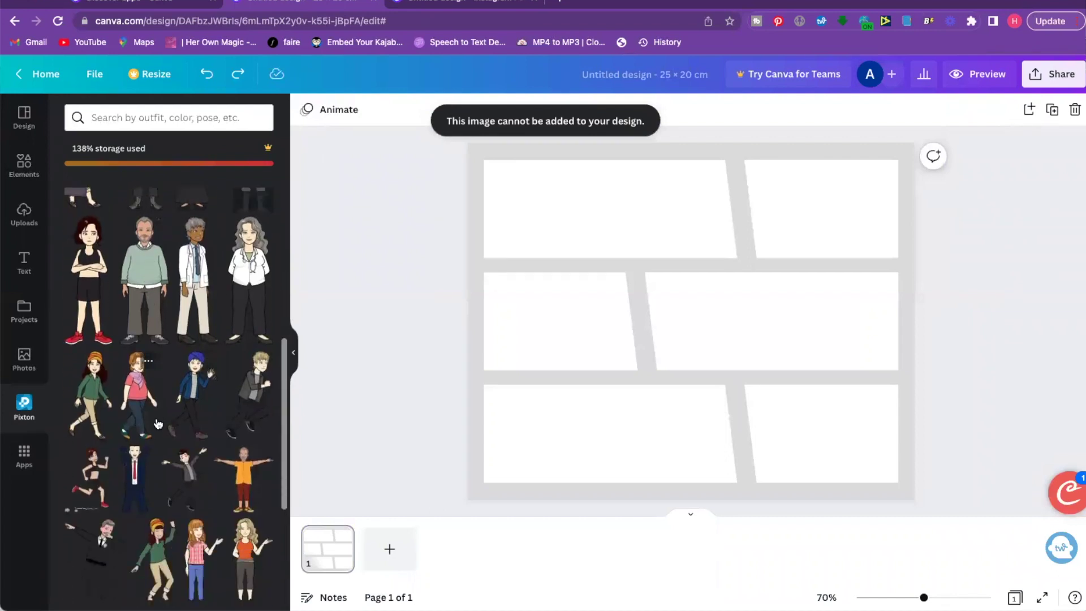
scroll(157, 424, down, 5)
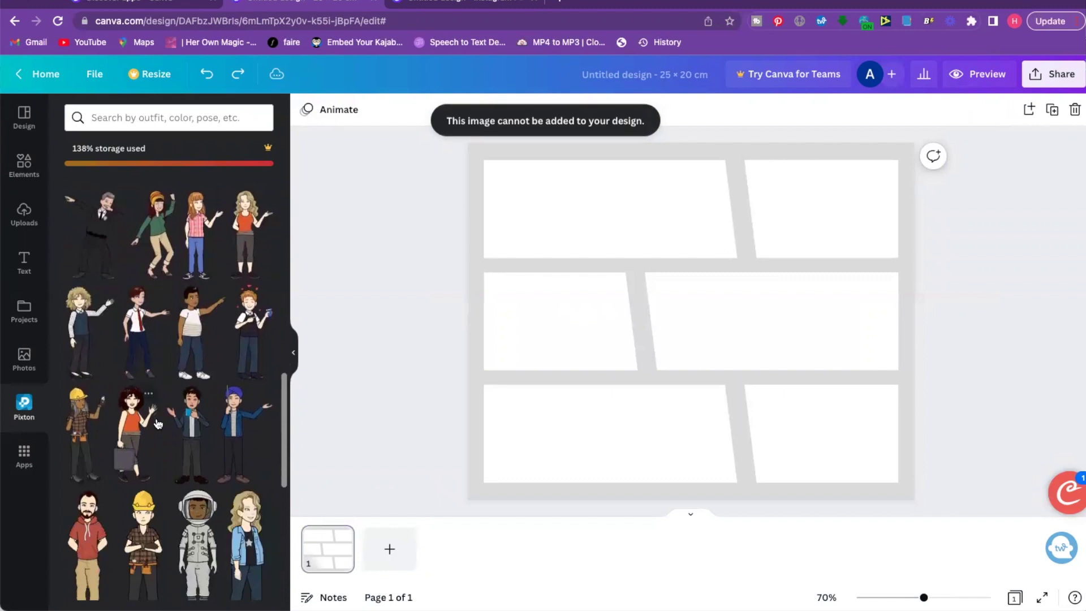
scroll(158, 424, down, 5)
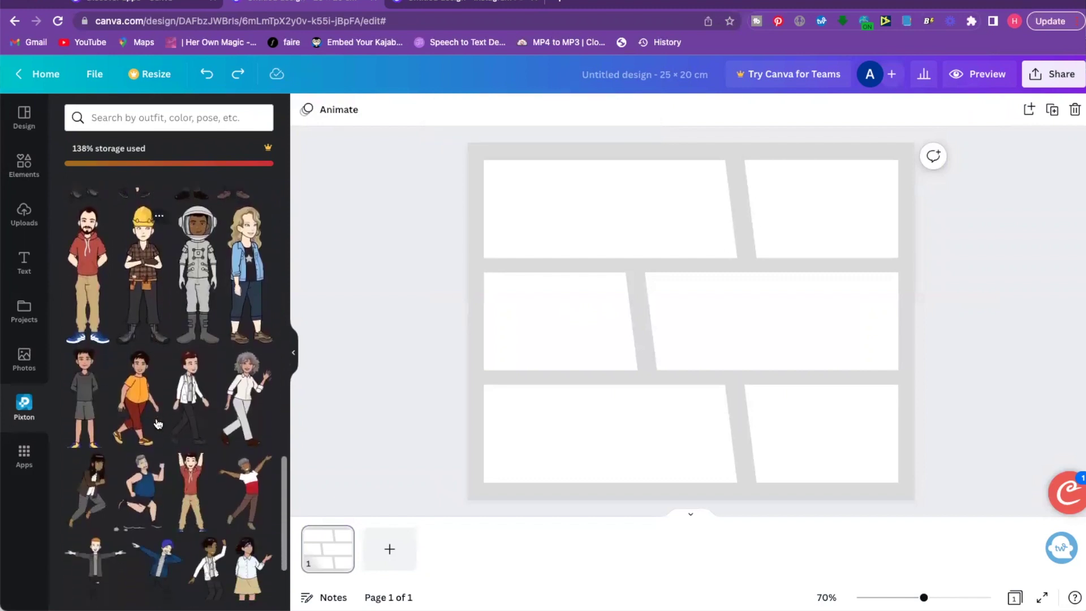
scroll(158, 424, down, 5)
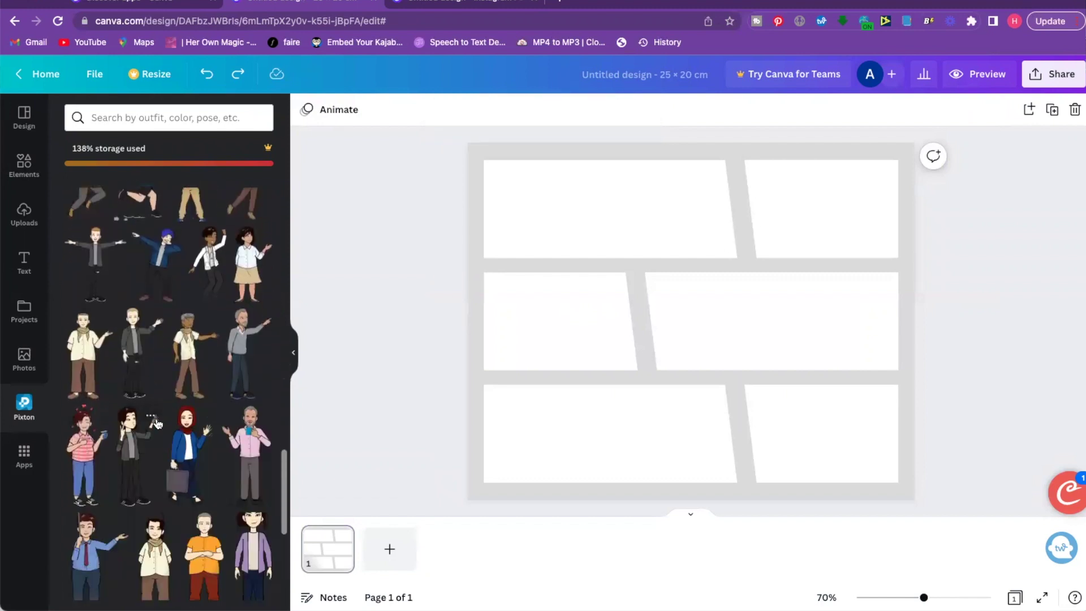
scroll(157, 424, down, 3)
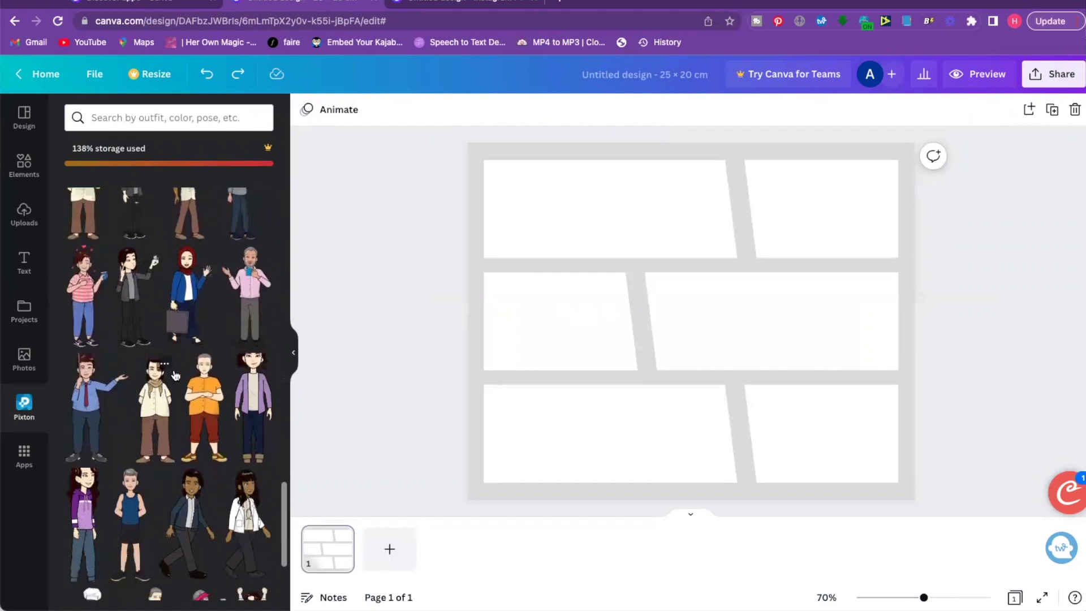
scroll(131, 373, down, 7)
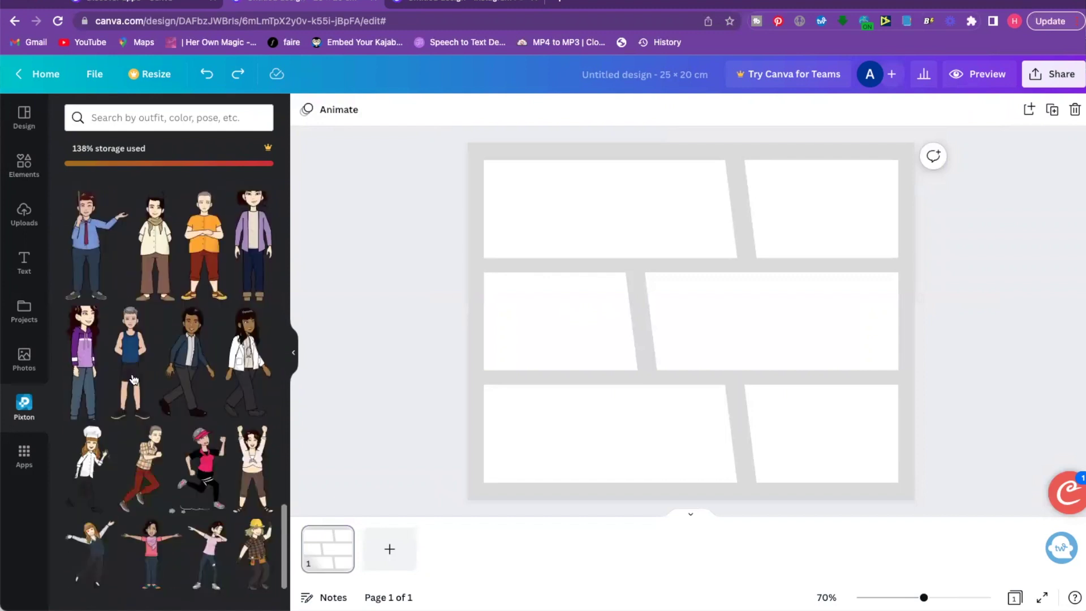
scroll(134, 379, down, 3)
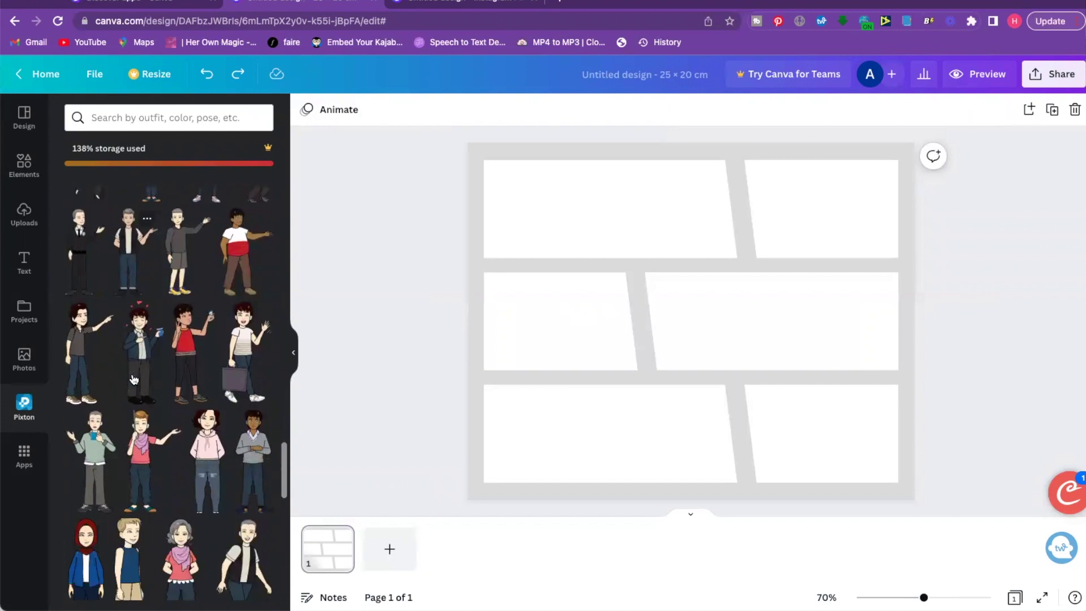
scroll(133, 378, down, 1)
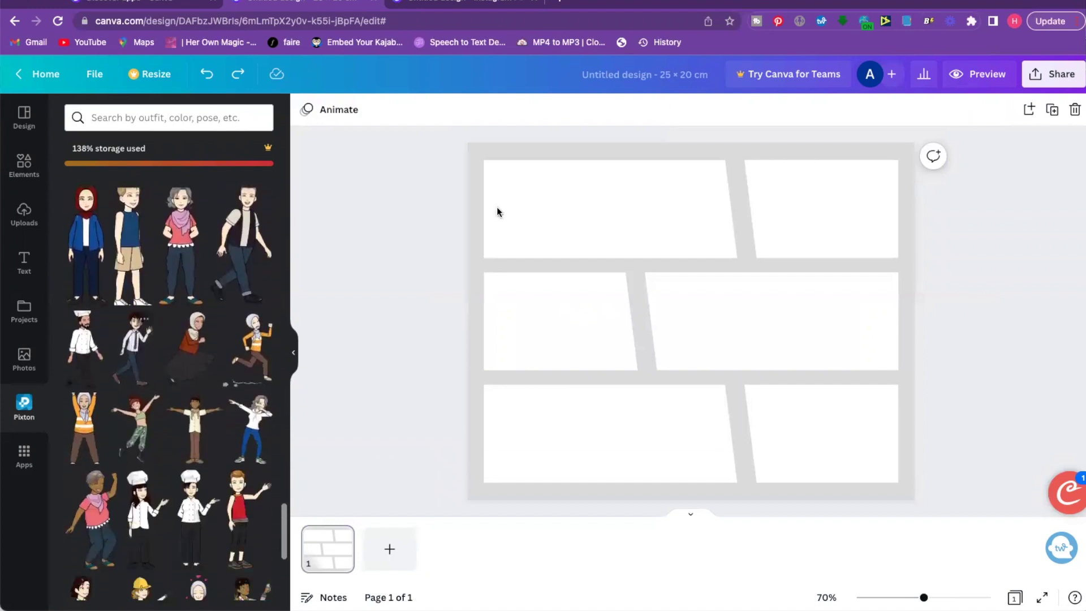